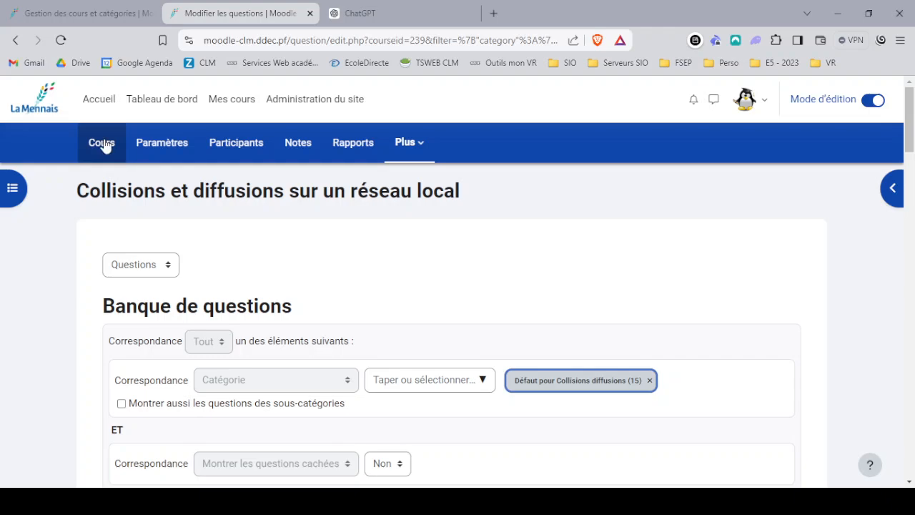
# Open the question editing page of the "Collisions et diffusions sur un réseau local" test in the course's Généralités section.
pyautogui.click(103, 145)
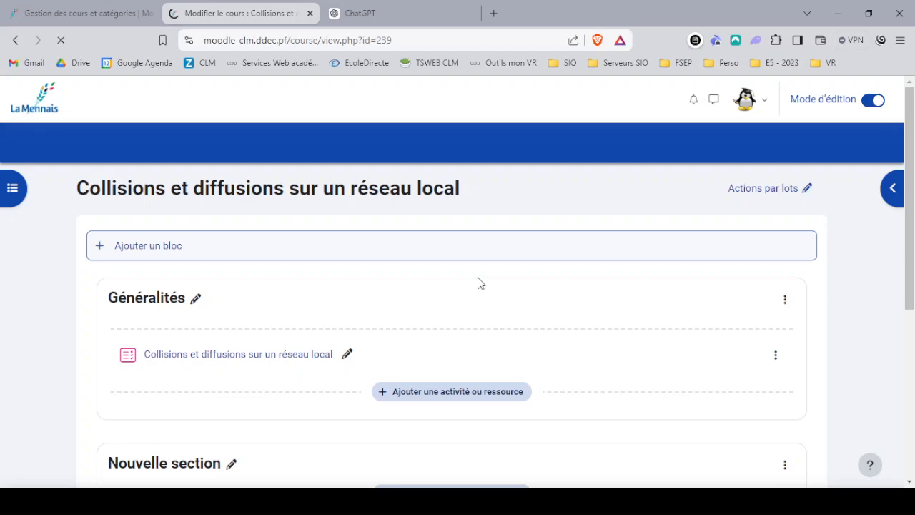
pyautogui.click(776, 358)
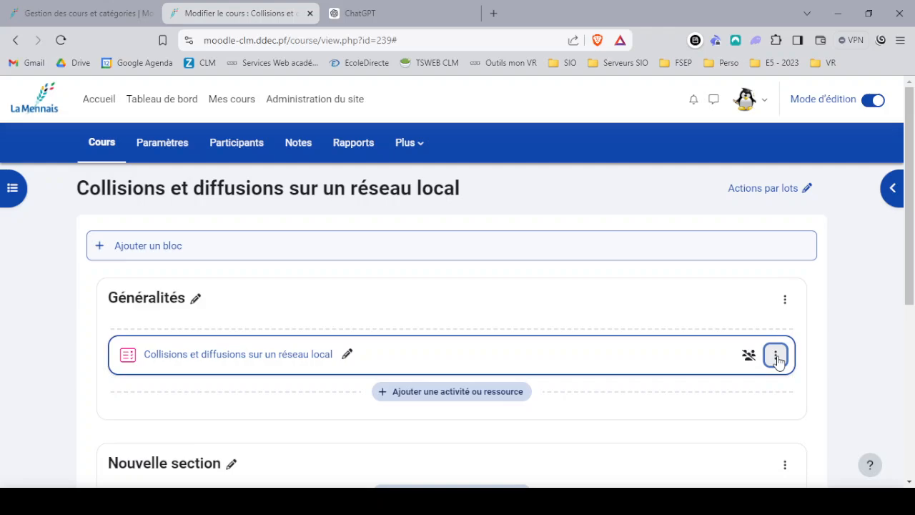
pyautogui.click(777, 357)
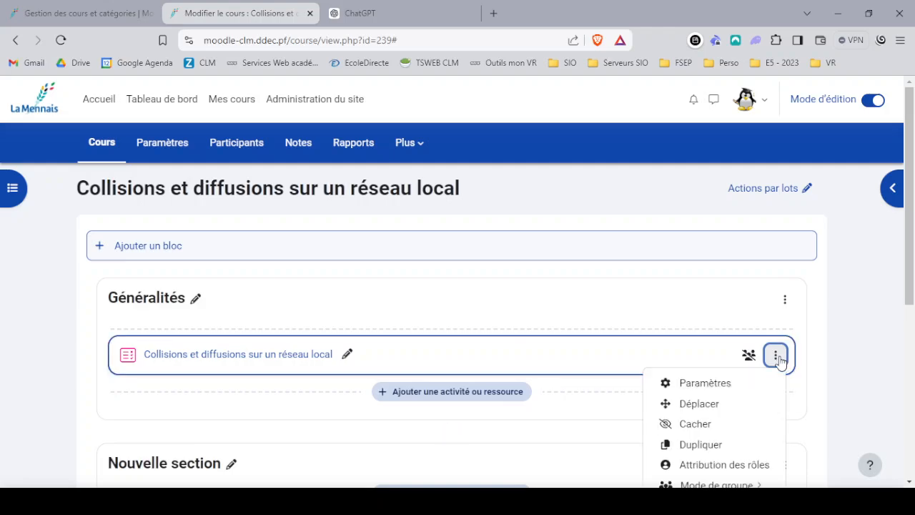
pyautogui.click(707, 385)
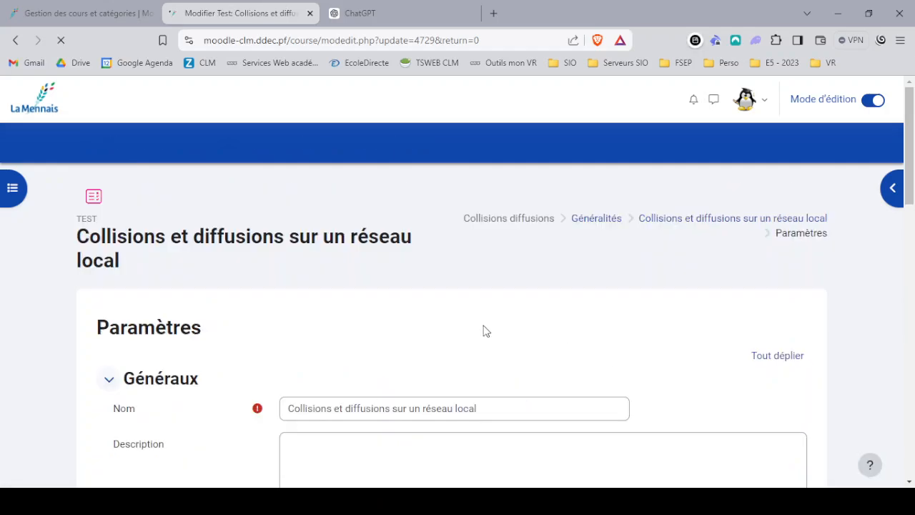
pyautogui.scroll(-2, 451, 328)
pyautogui.scroll(-11, 357, 326)
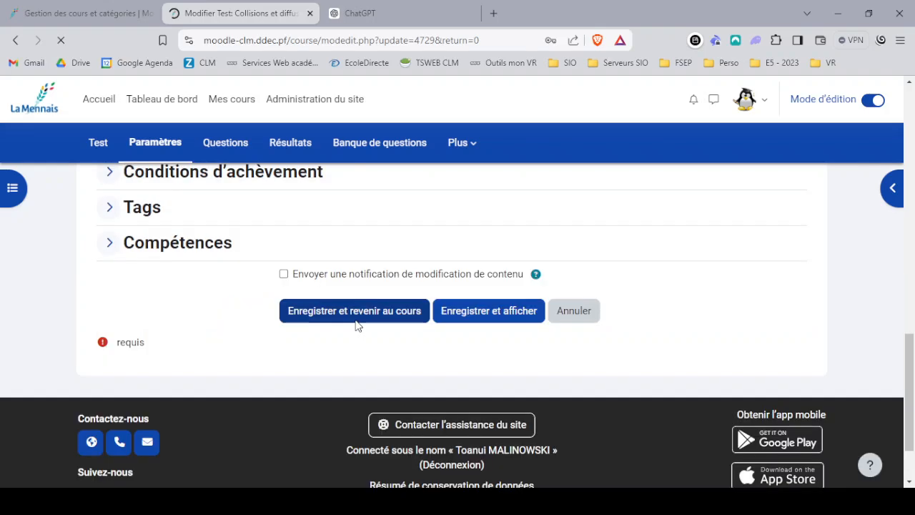
pyautogui.scroll(11, 355, 326)
pyautogui.scroll(2, 353, 328)
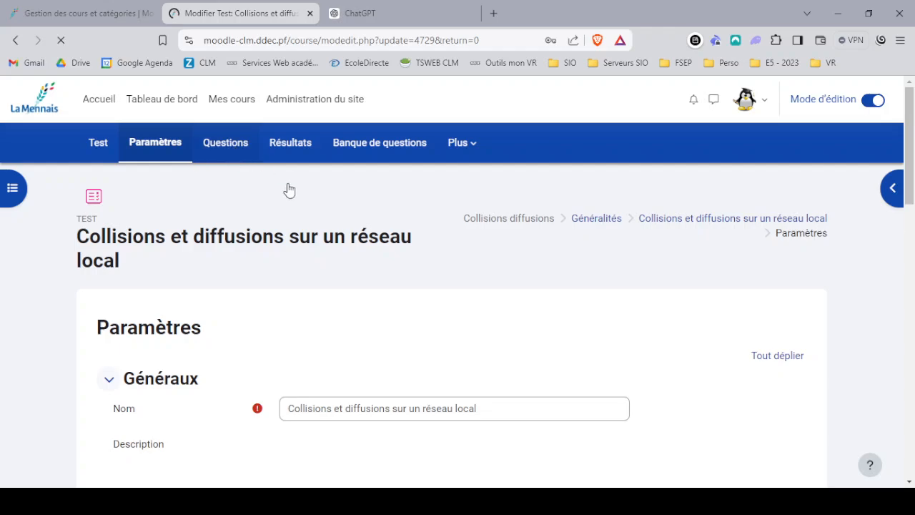
pyautogui.click(229, 149)
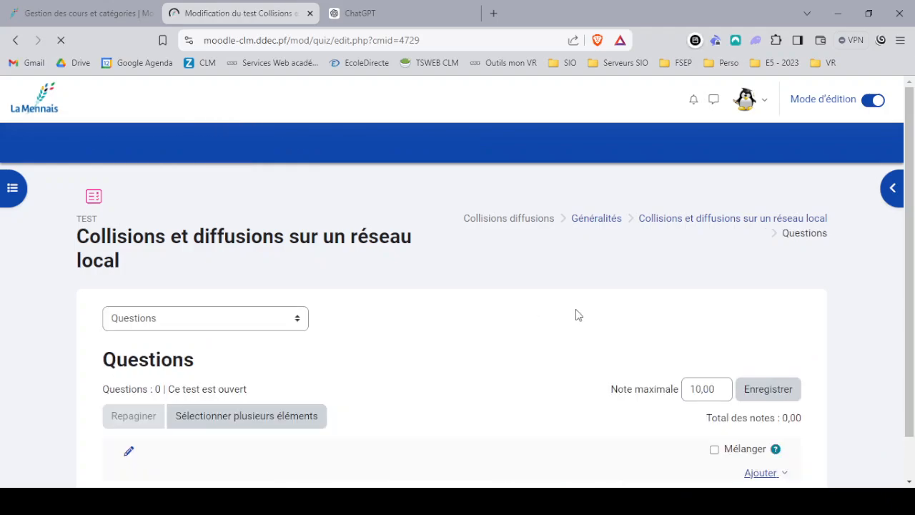
pyautogui.click(298, 319)
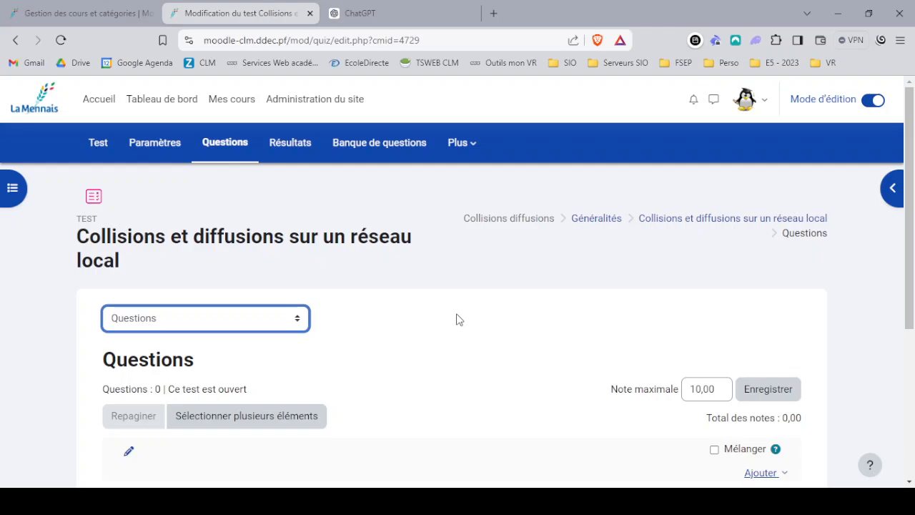
# Add 6 random questions to the test from the existing category "Défaut pour Collisions diffusions".
pyautogui.scroll(-3, 459, 319)
pyautogui.click(787, 276)
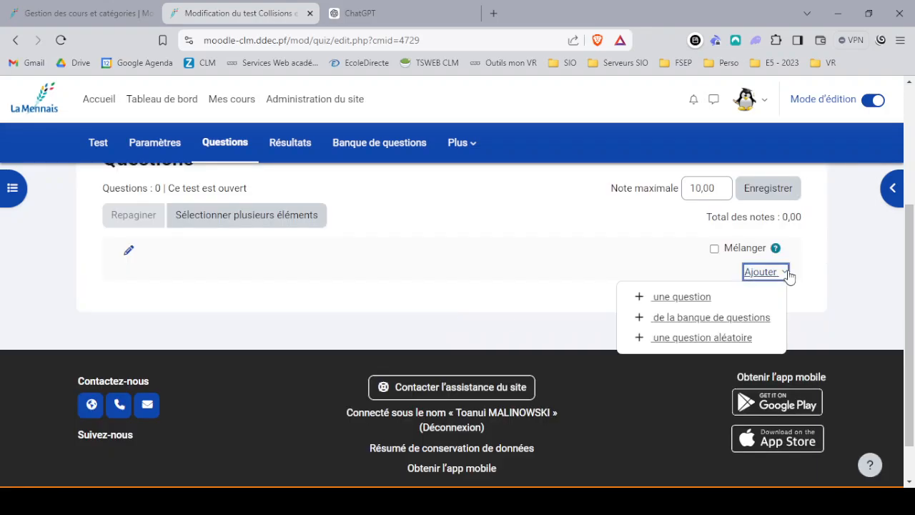
pyautogui.click(712, 345)
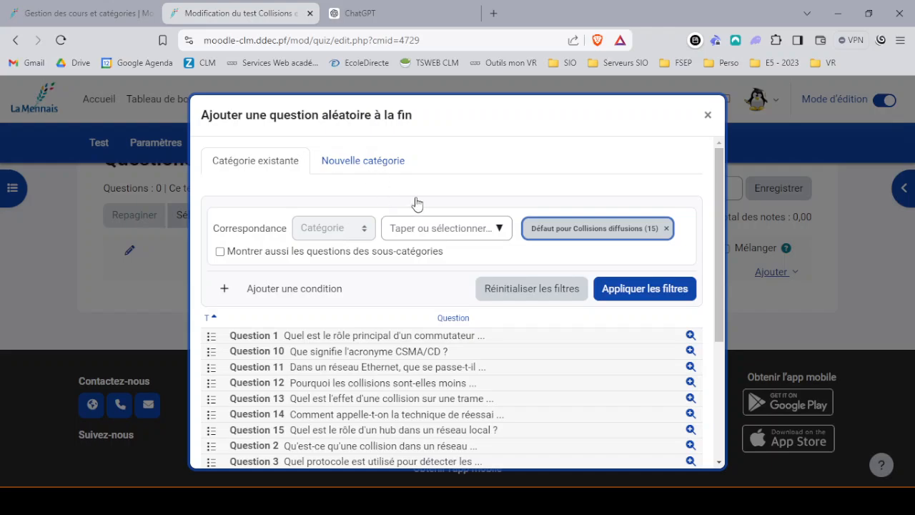
pyautogui.scroll(-3, 432, 292)
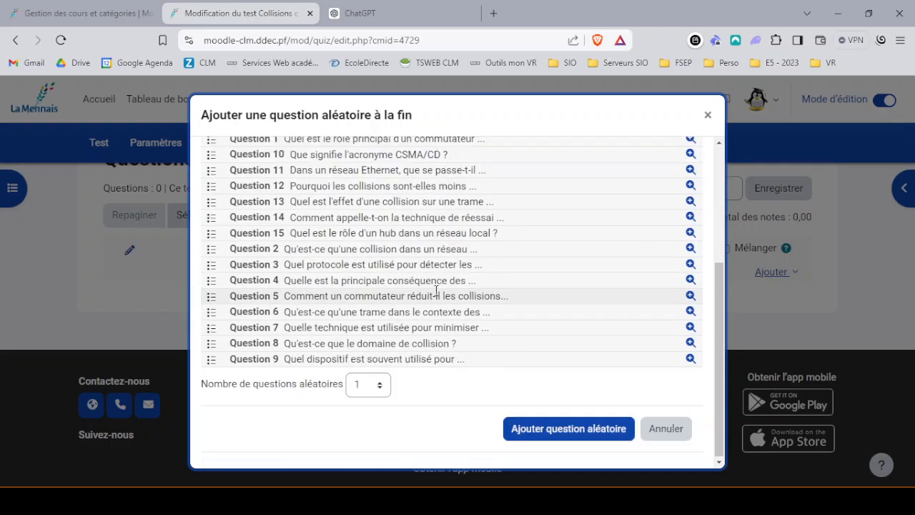
pyautogui.click(380, 387)
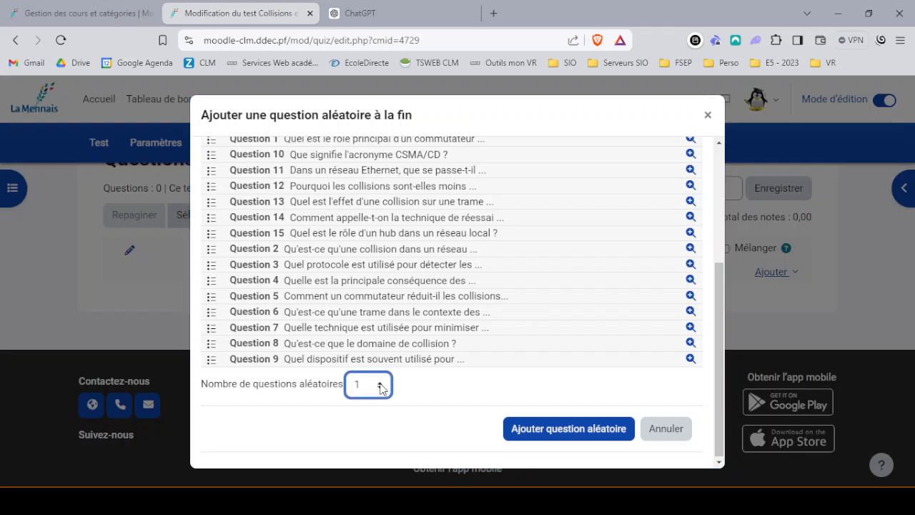
pyautogui.click(365, 187)
pyautogui.scroll(3, 461, 279)
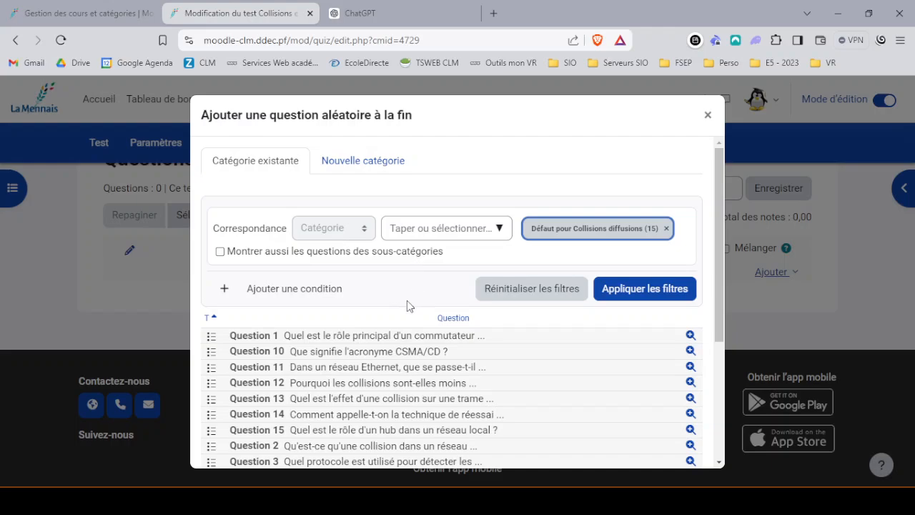
pyautogui.scroll(-3, 412, 281)
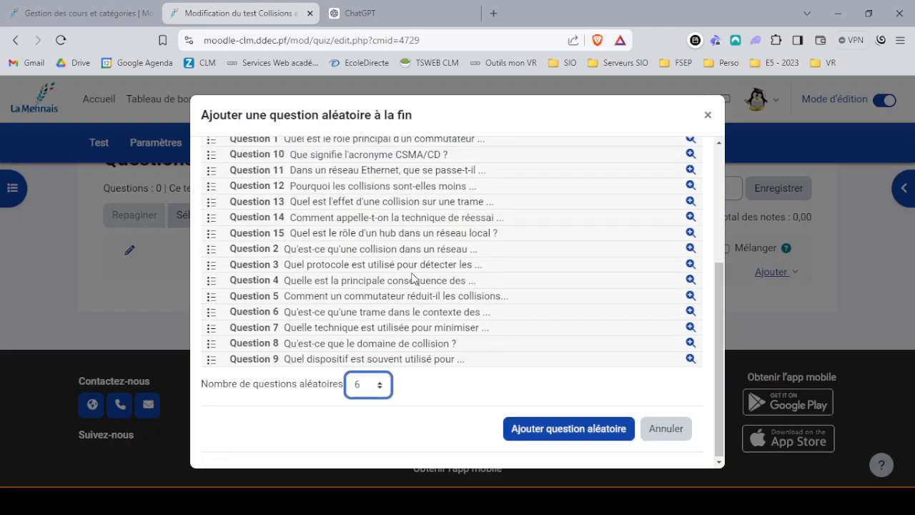
pyautogui.click(575, 429)
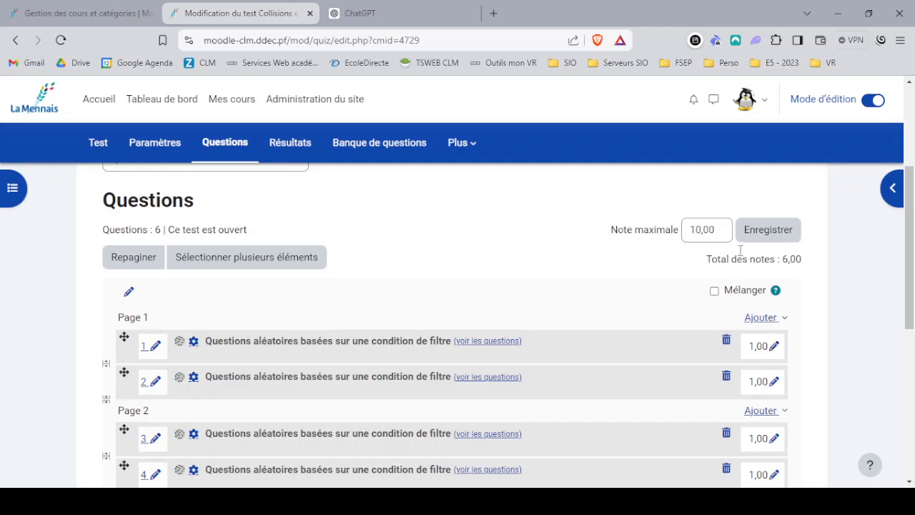
# Set the marks of questions 1 and 2 on page 1 of the test to 2.25 each.
pyautogui.click(776, 348)
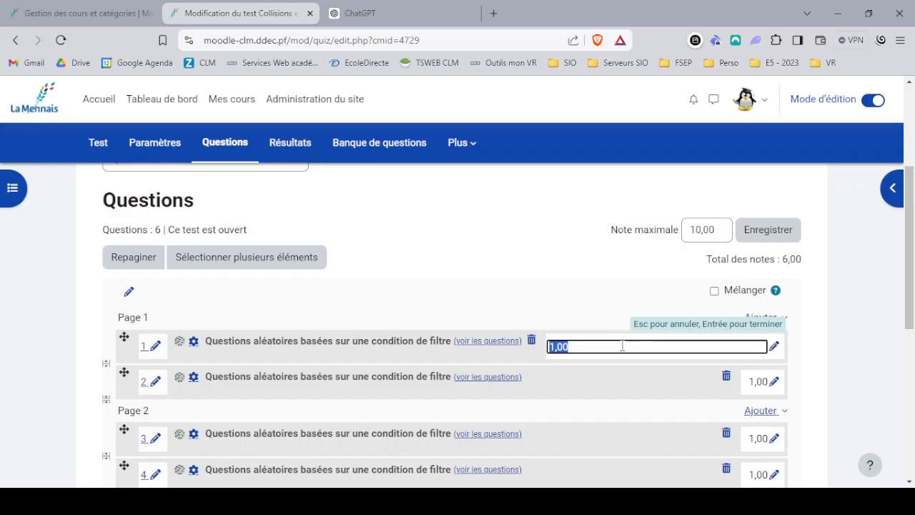
pyautogui.write('2.25')
pyautogui.hotkey('ctrl', 'a')
pyautogui.press('Return')
pyautogui.click(776, 384)
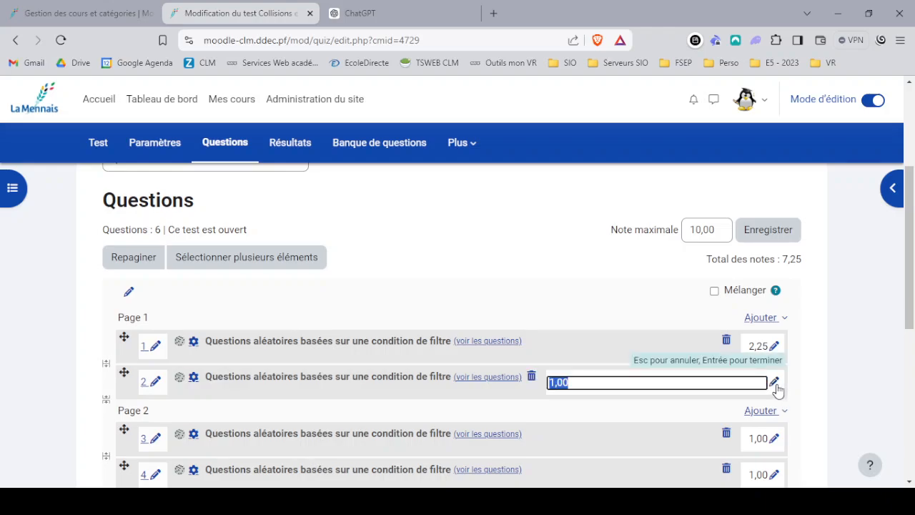
pyautogui.write('2.25')
pyautogui.press('Return')
# Set the mark of question 3 on page 2 of the test to 2.25.
pyautogui.click(775, 439)
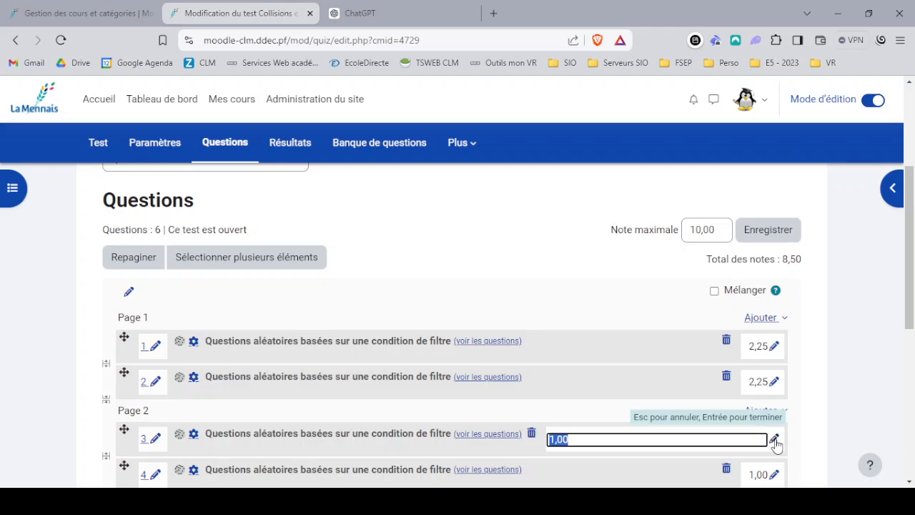
pyautogui.write('2.25')
pyautogui.click(776, 442)
pyautogui.click(775, 442)
pyautogui.scroll(-3, 722, 461)
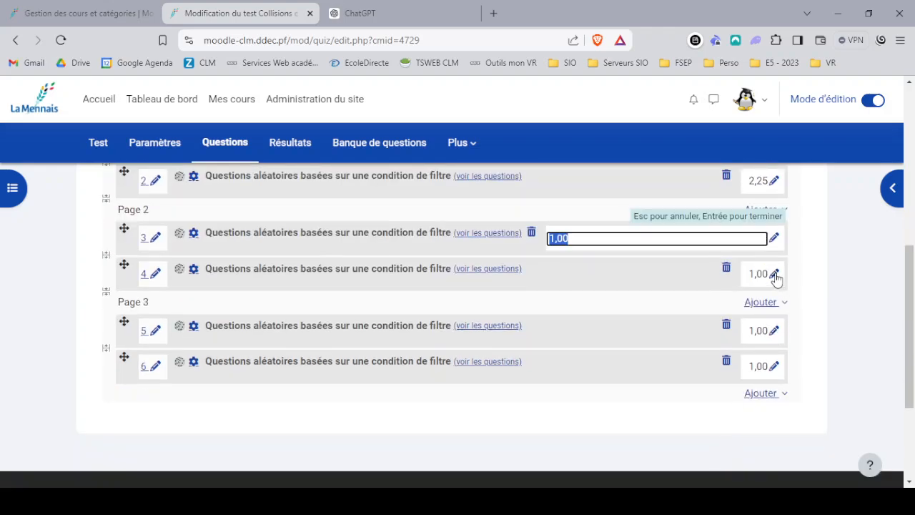
pyautogui.click(775, 275)
pyautogui.click(774, 239)
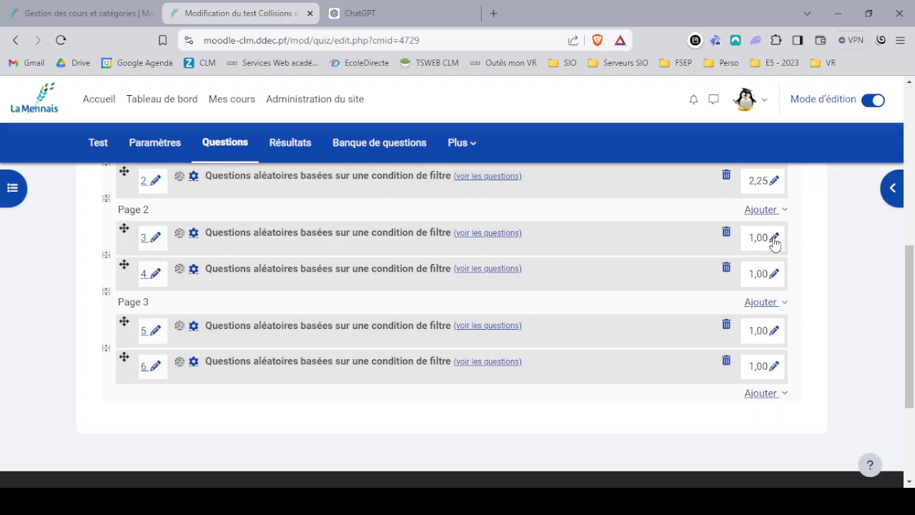
pyautogui.click(774, 240)
pyautogui.write('2.25')
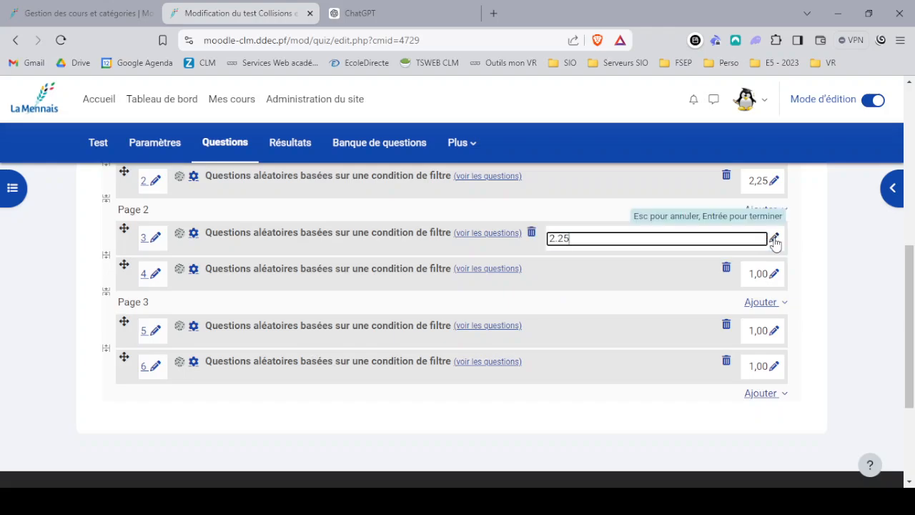
pyautogui.press('Return')
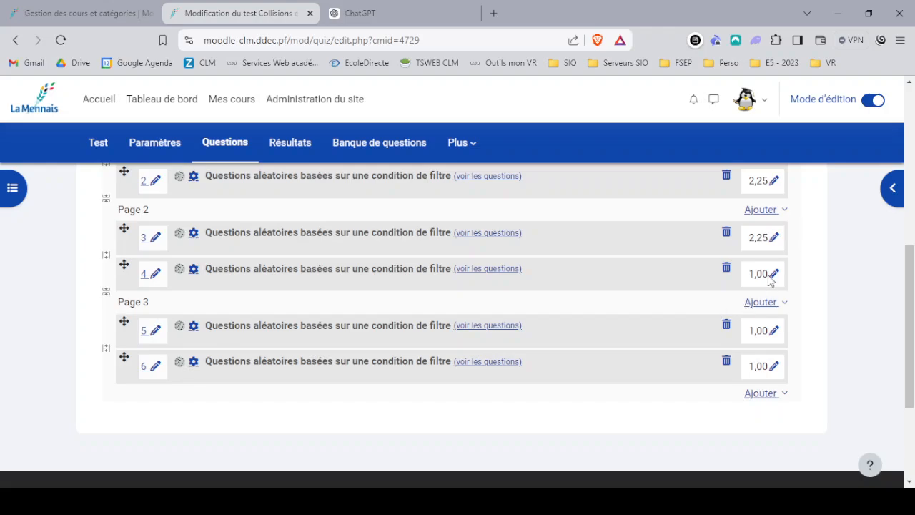
# Try to set the marks of questions 4 and 5 to 2.25 each.
pyautogui.click(774, 274)
pyautogui.write('2.25')
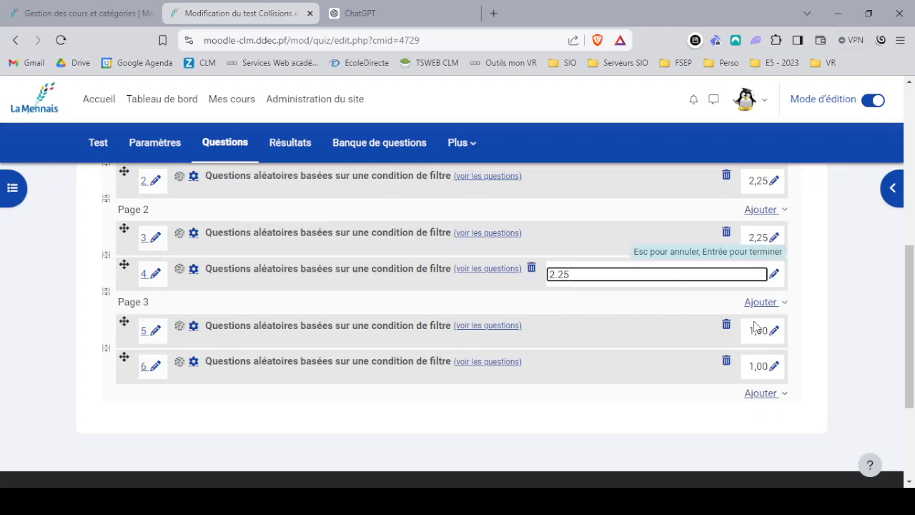
pyautogui.click(775, 332)
pyautogui.click(774, 331)
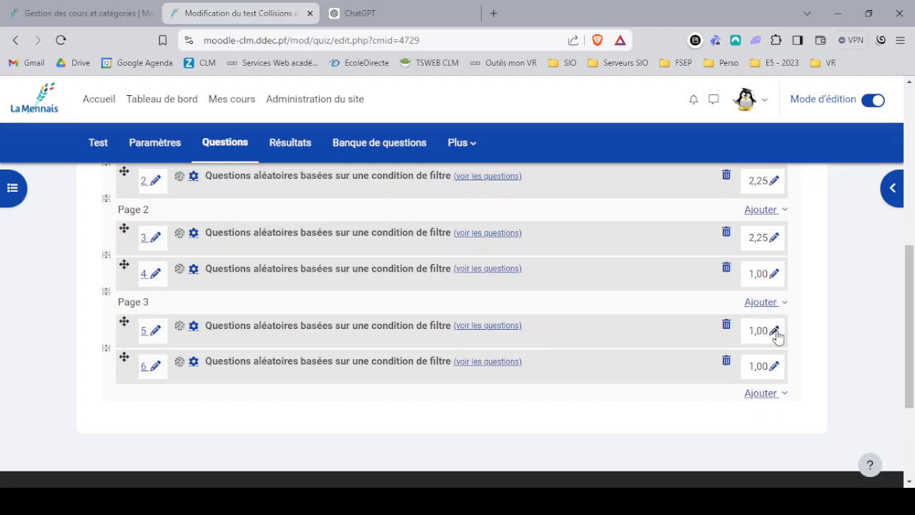
pyautogui.click(775, 331)
pyautogui.write('2.25')
pyautogui.click(775, 369)
# Set the marks of questions 6 and 5 on page 3 of the test to 2.25 each.
pyautogui.click(775, 368)
pyautogui.write('2.25')
pyautogui.press('Return')
pyautogui.click(774, 333)
pyautogui.write('2.25')
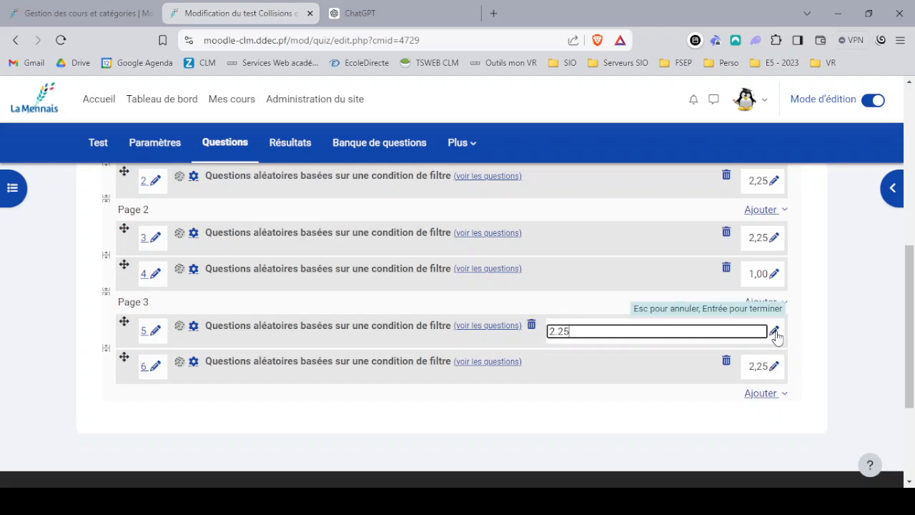
pyautogui.press('Return')
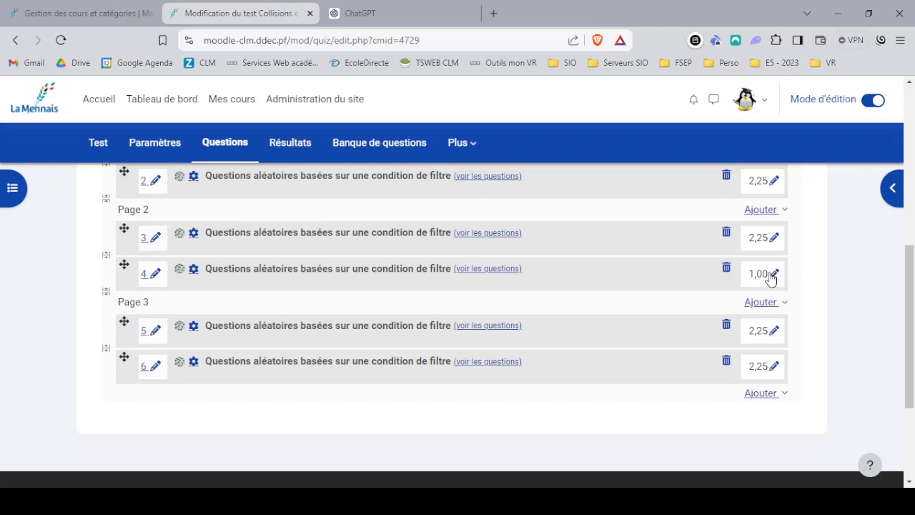
# Set the mark of question 4 to 2.25 and enable shuffling (Mélanger) for the test's questions.
pyautogui.click(775, 275)
pyautogui.write('2.25')
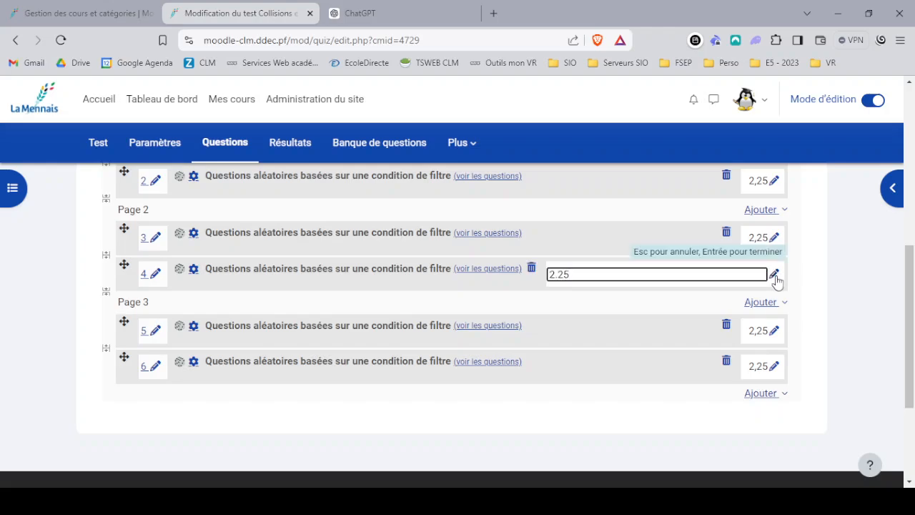
pyautogui.press('Return')
pyautogui.scroll(3, 681, 321)
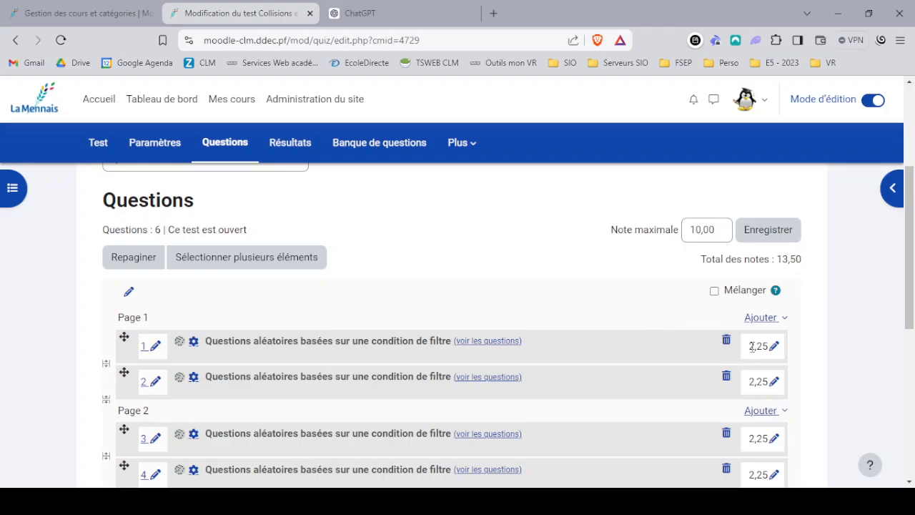
pyautogui.moveTo(754, 346); pyautogui.dragTo(751, 349)
pyautogui.click(715, 290)
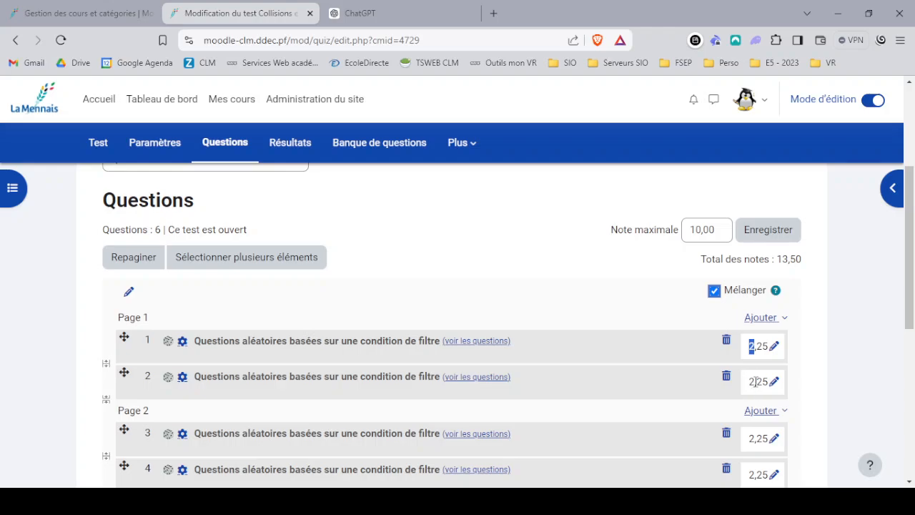
# Set the mark of question 1 to 3.33 and copy that value for reuse.
pyautogui.click(776, 348)
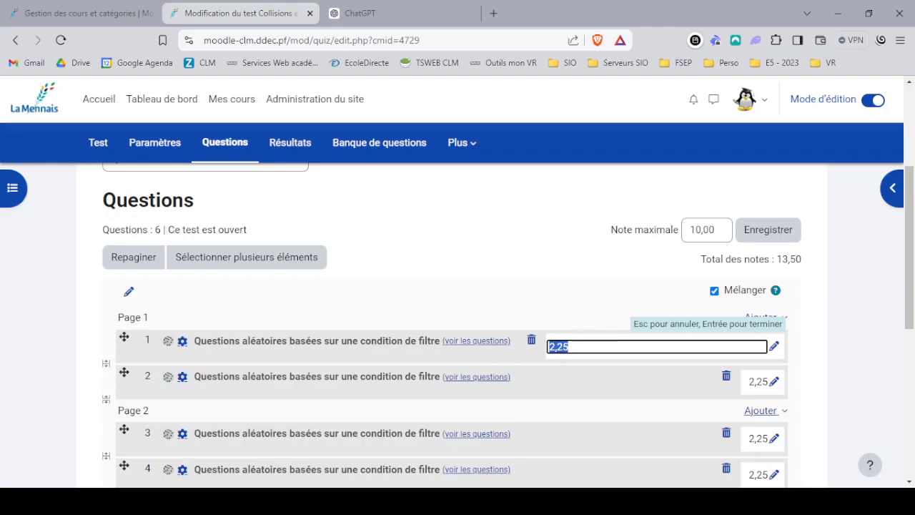
pyautogui.click(801, 352)
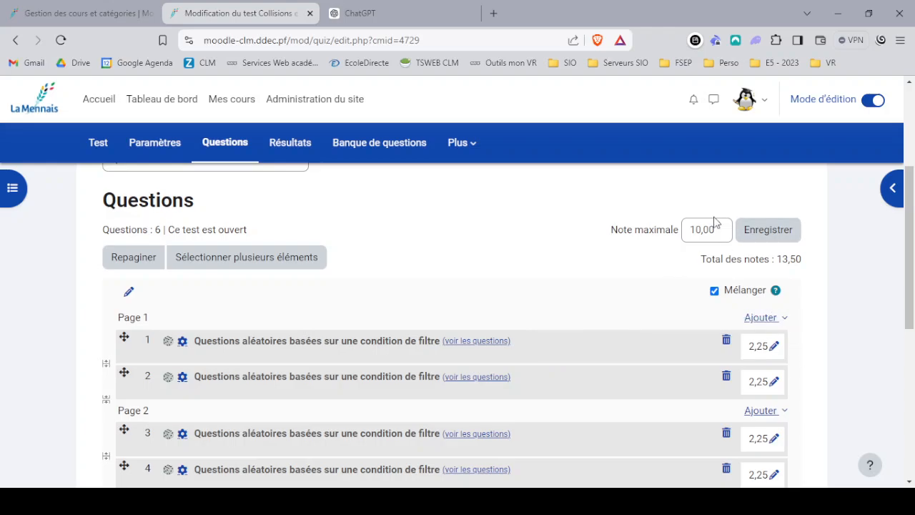
pyautogui.click(774, 347)
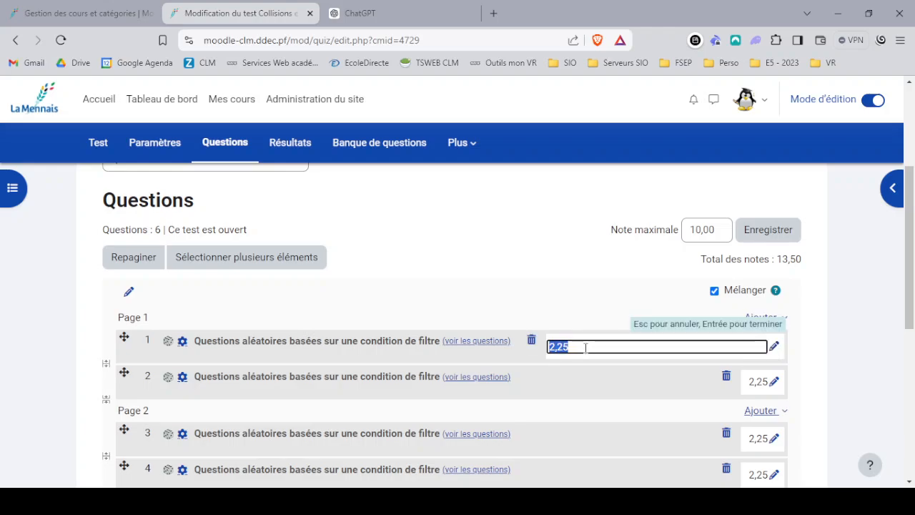
pyautogui.write('3.')
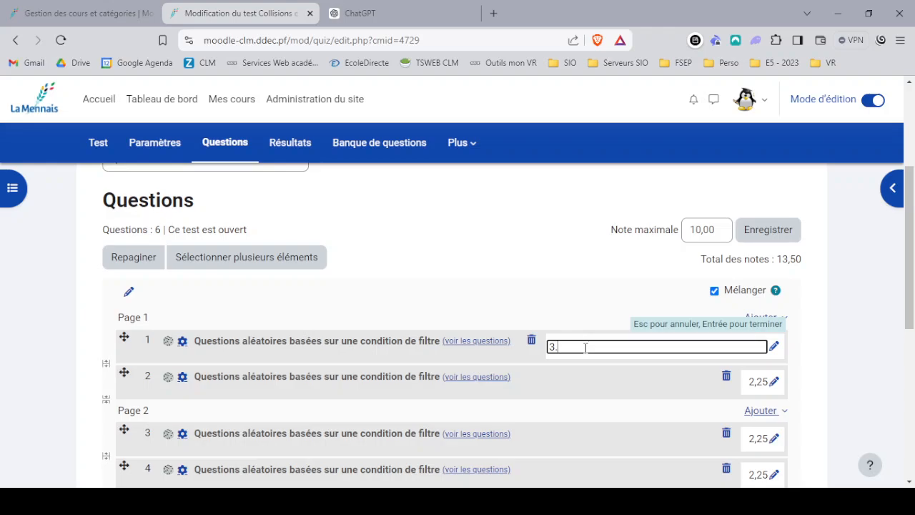
pyautogui.write('33')
pyautogui.moveTo(587, 347); pyautogui.dragTo(503, 346)
pyautogui.hotkey('ctrl', 'c')
pyautogui.press('Return')
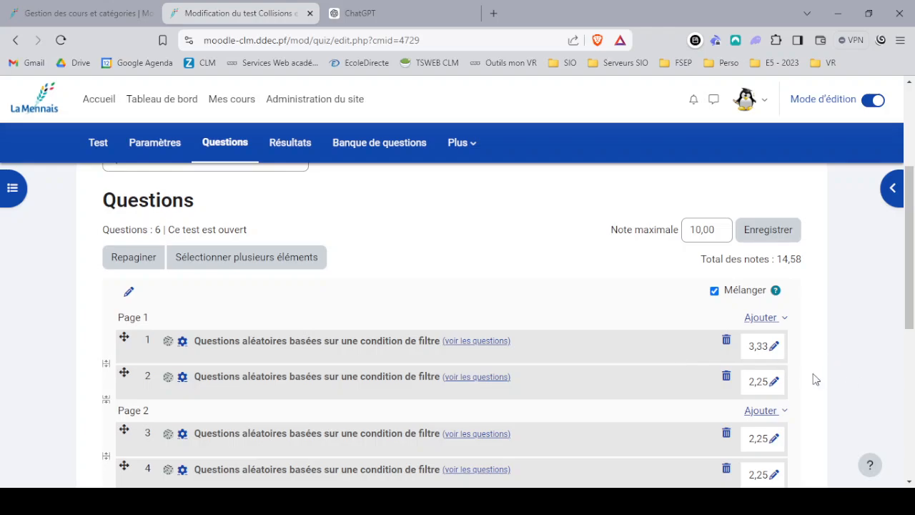
# Set the marks of questions 2, 3 and 4 of the test to the copied value 3.33.
pyautogui.click(774, 382)
pyautogui.hotkey('ctrl', 'v')
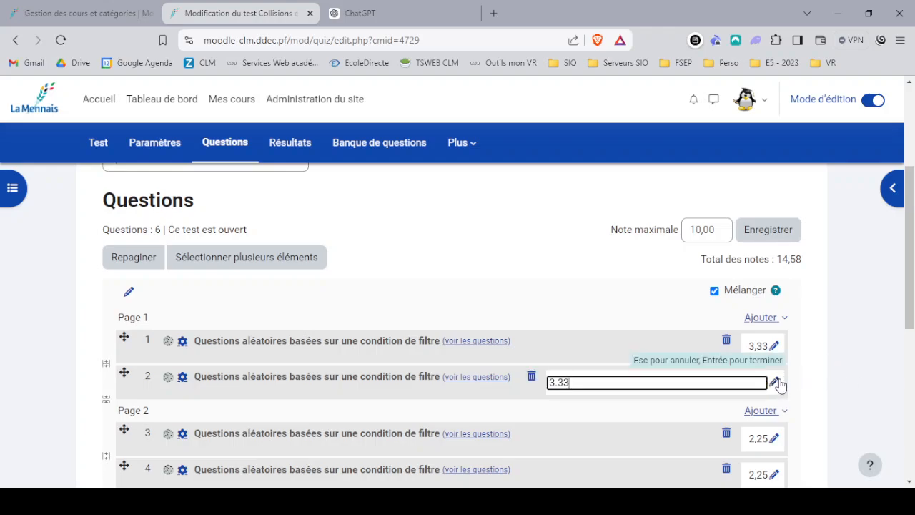
pyautogui.press('Return')
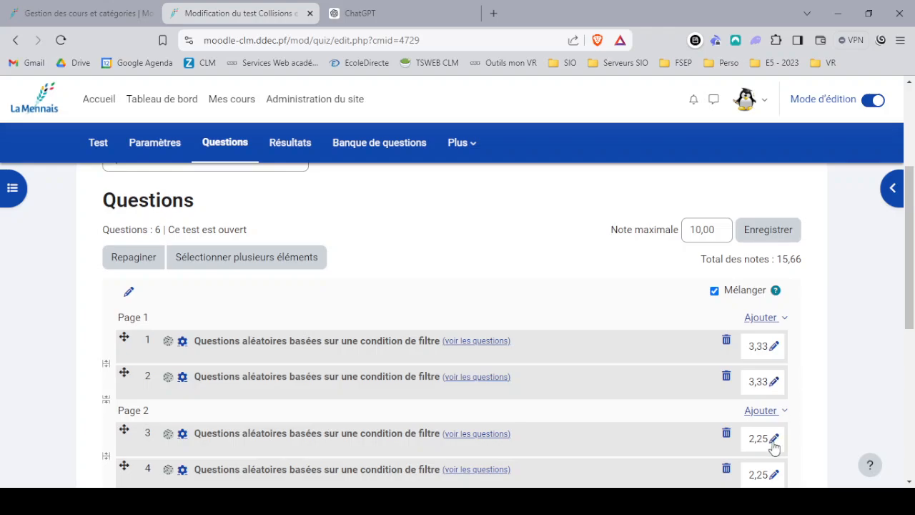
pyautogui.click(775, 439)
pyautogui.hotkey('ctrl', 'v')
pyautogui.press('Return')
pyautogui.click(775, 474)
pyautogui.hotkey('ctrl', 'v')
pyautogui.press('Return')
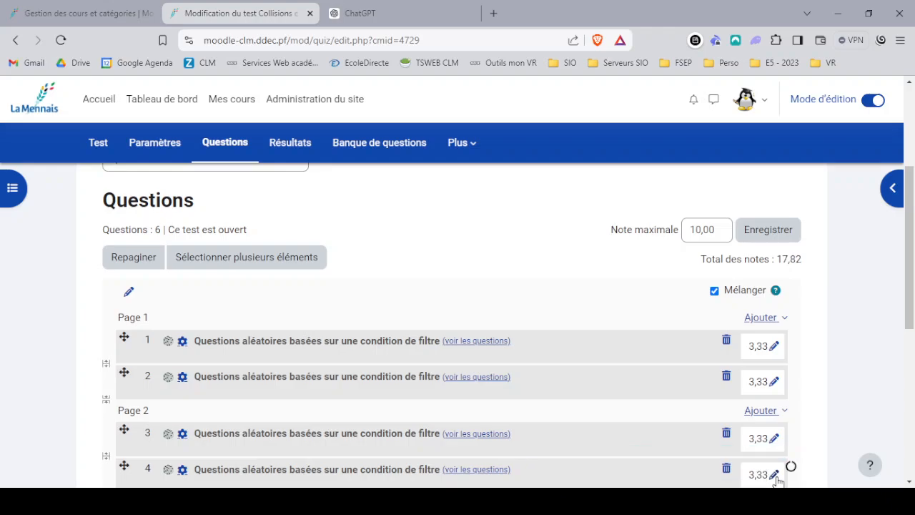
# Set the mark of question 5 on page 3 of the test to 3.33.
pyautogui.scroll(-3, 758, 344)
pyautogui.click(776, 332)
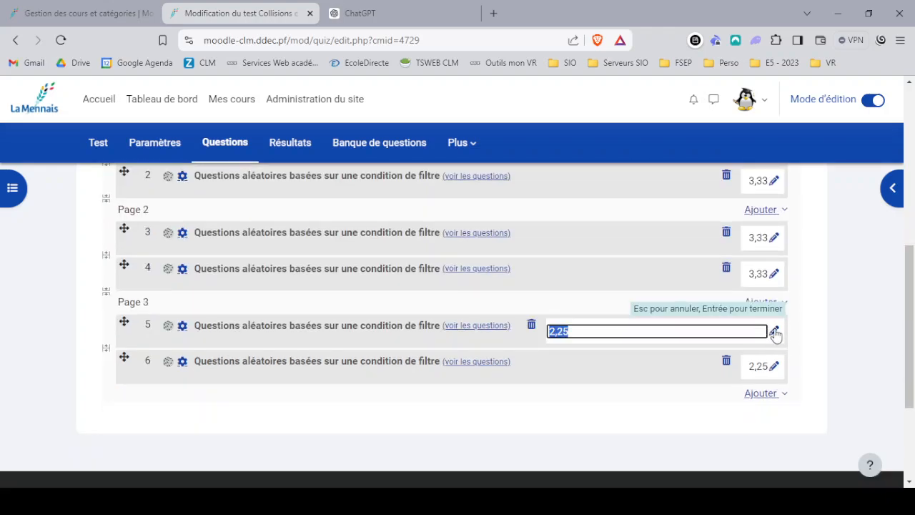
pyautogui.hotkey('ctrl', 'v')
pyautogui.press('Return')
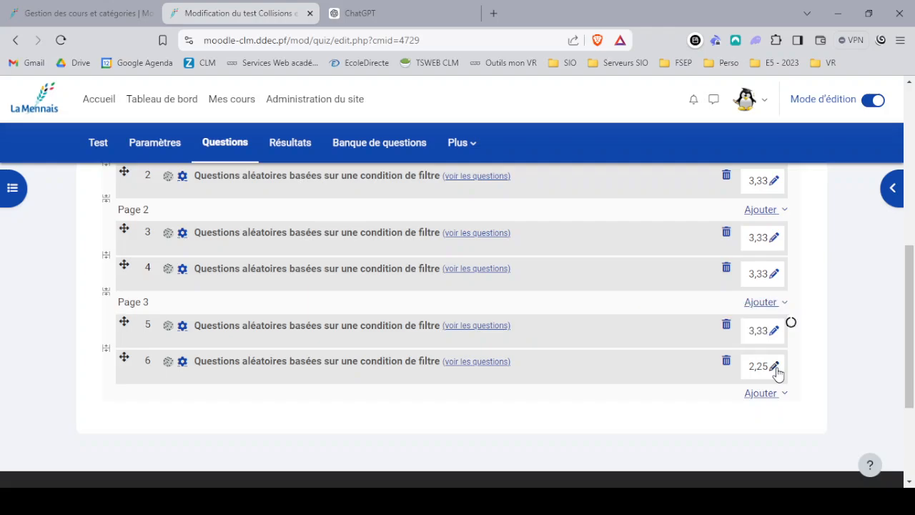
pyautogui.click(775, 367)
pyautogui.hotkey('ctrl', 'v')
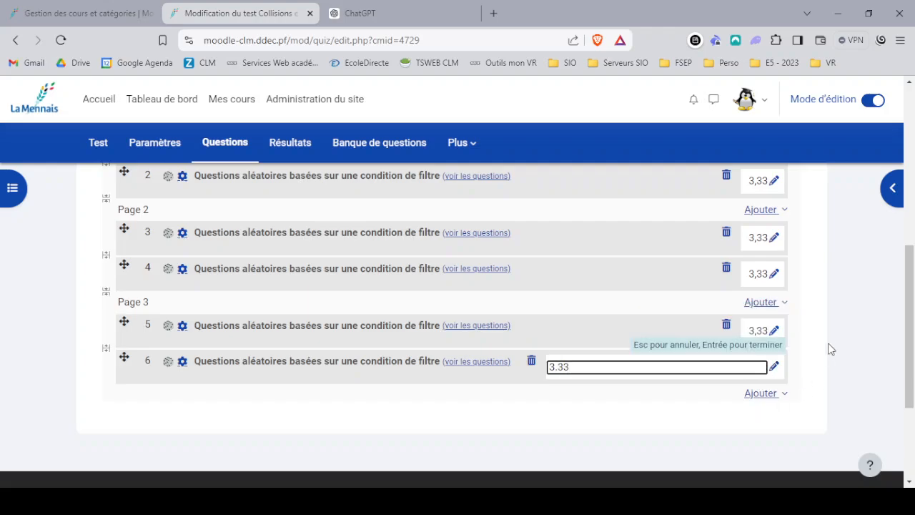
pyautogui.press('Escape')
pyautogui.press('F5')
pyautogui.scroll(-4, 797, 343)
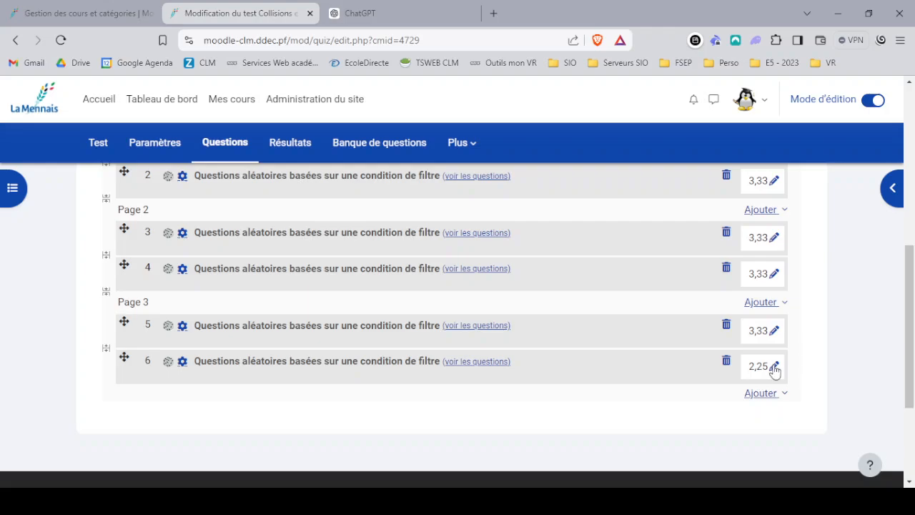
# Set the mark of question 6 on page 3 of the test to 3.33.
pyautogui.click(775, 368)
pyautogui.write('3,33')
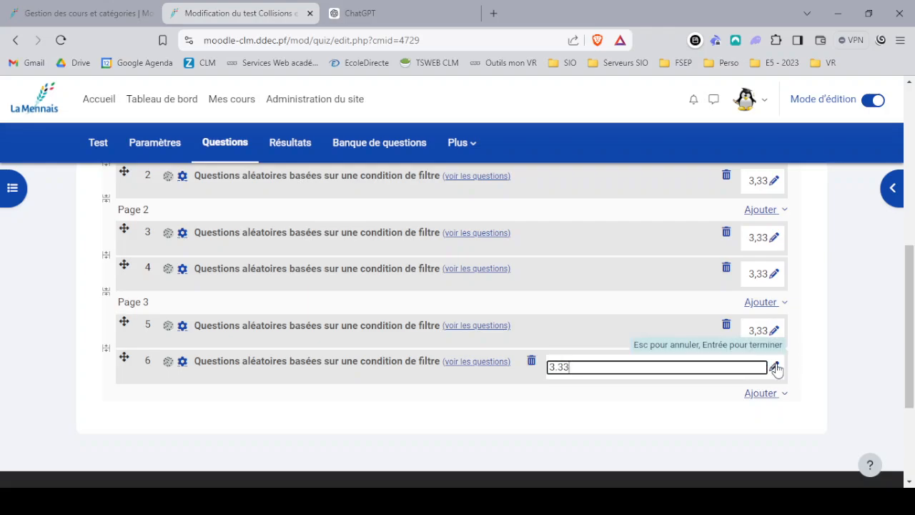
pyautogui.press('Return')
# Try to raise the mark of question 1 on page 1 to 3.35.
pyautogui.scroll(4, 646, 358)
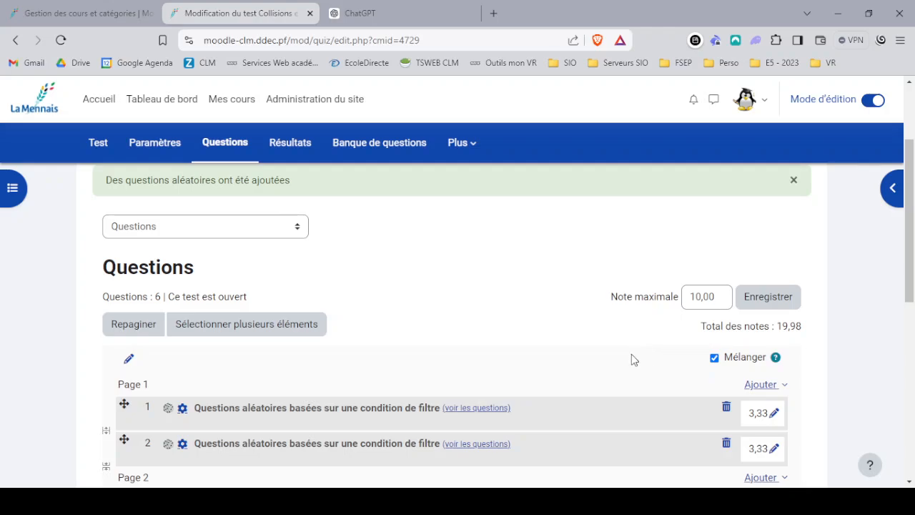
pyautogui.click(774, 413)
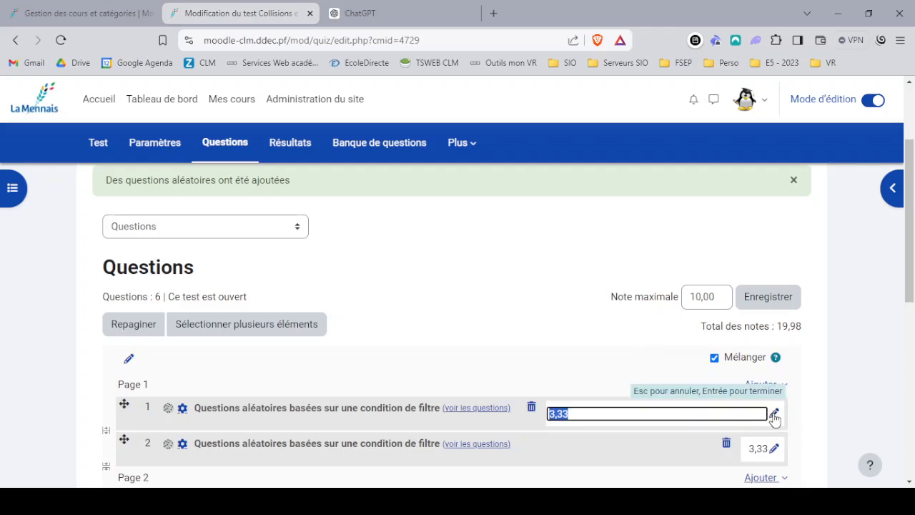
pyautogui.click(637, 415)
pyautogui.press('Return')
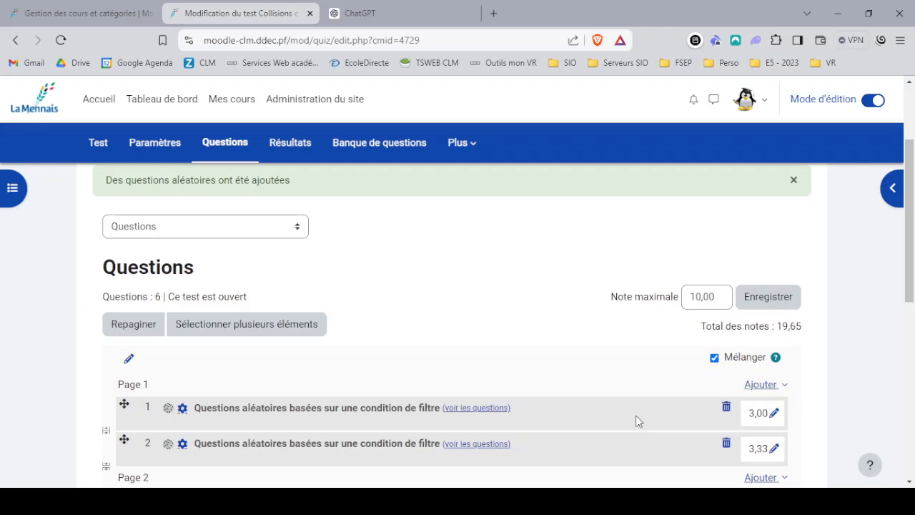
pyautogui.click(773, 415)
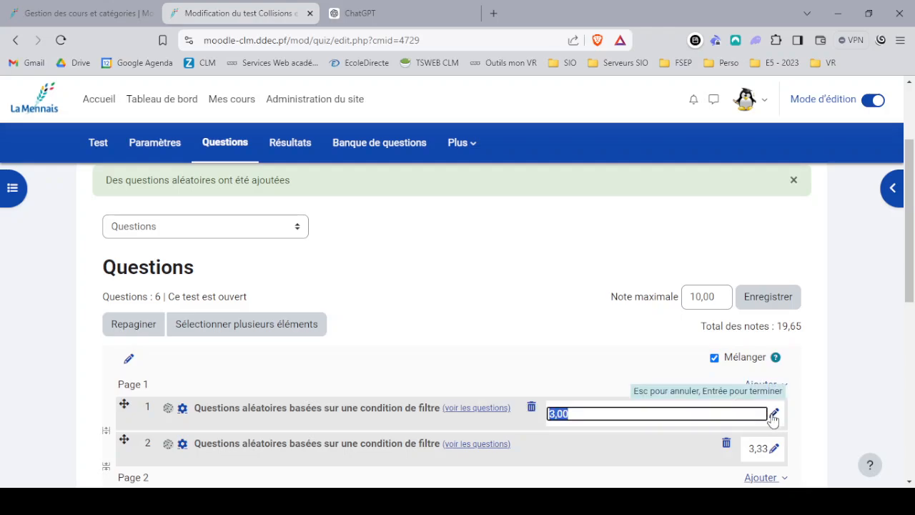
pyautogui.click(602, 413)
pyautogui.write('35')
pyautogui.press('Return')
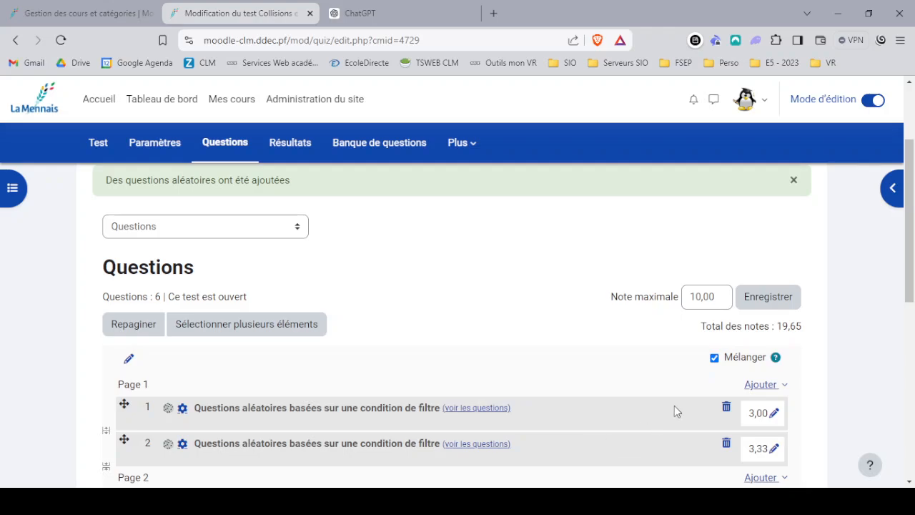
# Set the mark of question 1 on page 1 of the test to 3,35.
pyautogui.click(774, 414)
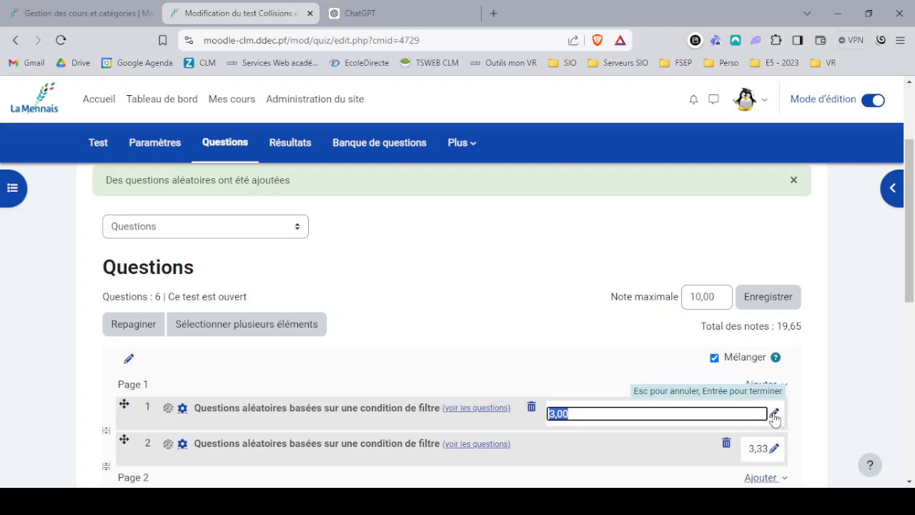
pyautogui.click(619, 415)
pyautogui.write(',35')
pyautogui.press('Return')
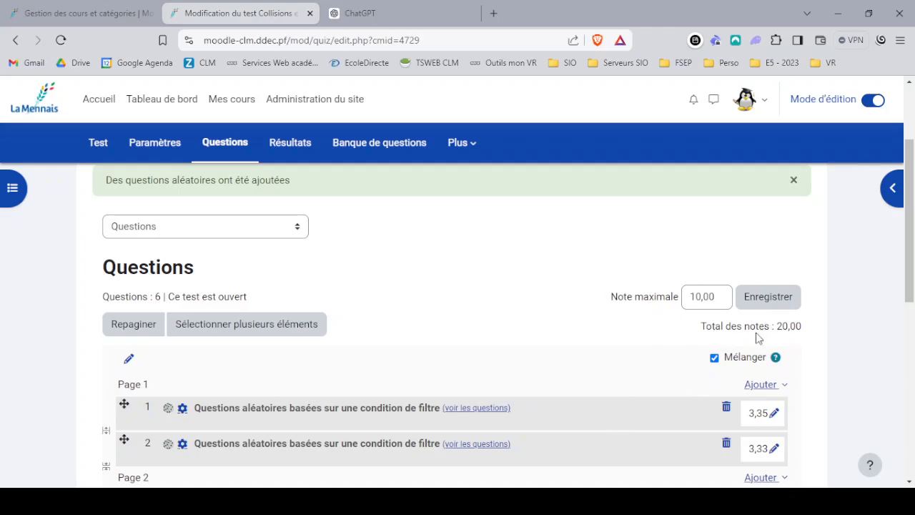
# Set the test's maximum grade (Note maximale) to 20 and save it.
pyautogui.moveTo(701, 299); pyautogui.dragTo(639, 296)
pyautogui.write('20')
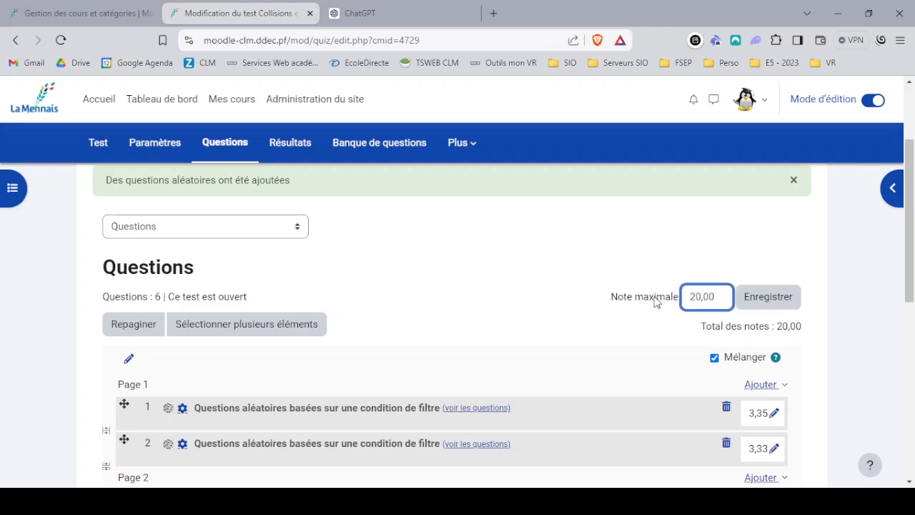
pyautogui.click(783, 297)
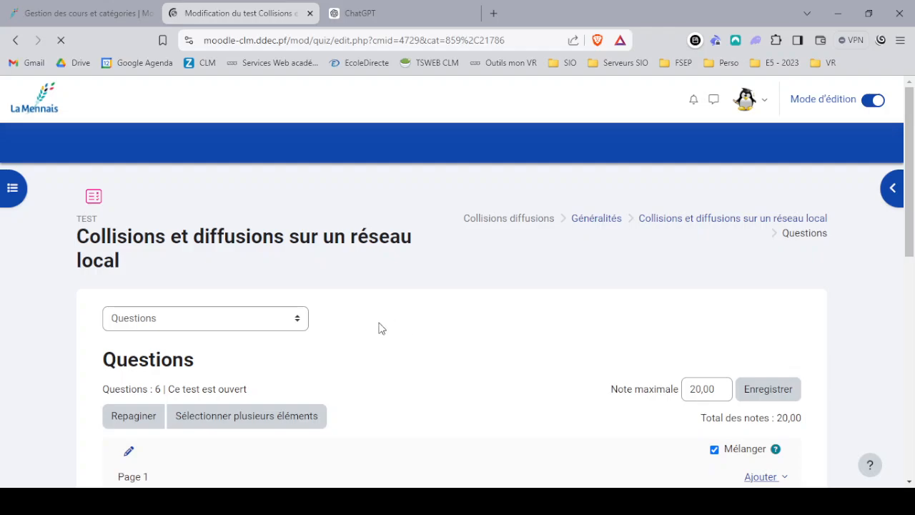
pyautogui.scroll(-3, 381, 328)
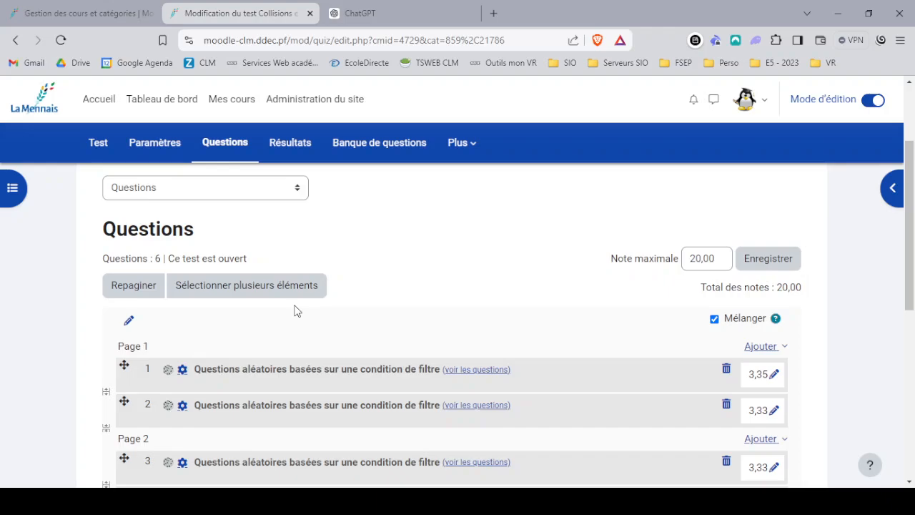
pyautogui.scroll(-3, 297, 311)
pyautogui.scroll(5, 298, 311)
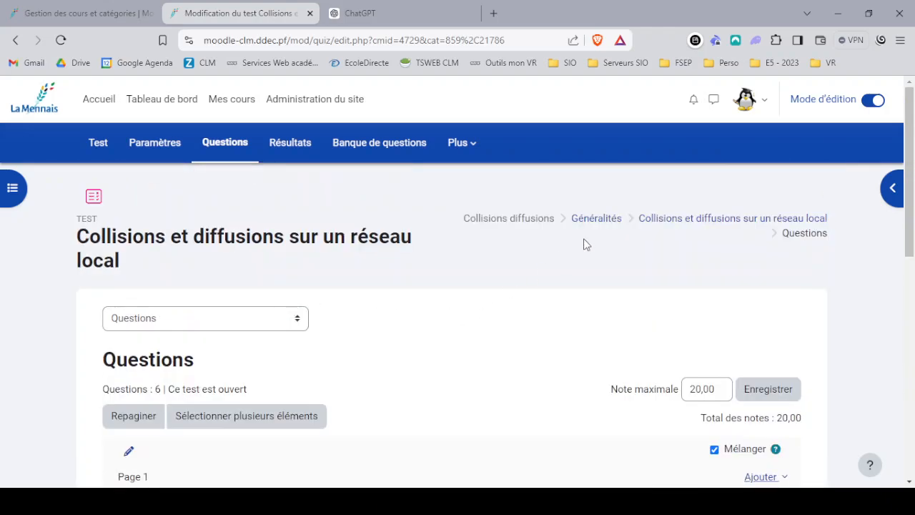
# Set the grade to pass (Note pour passer) to 16,50 in the test's settings, then save and return to the course.
pyautogui.click(153, 147)
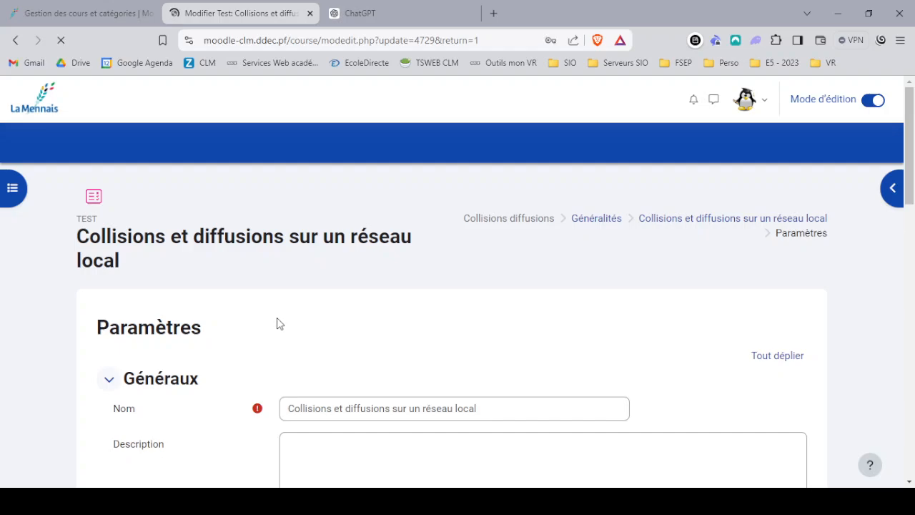
pyautogui.scroll(-5, 229, 321)
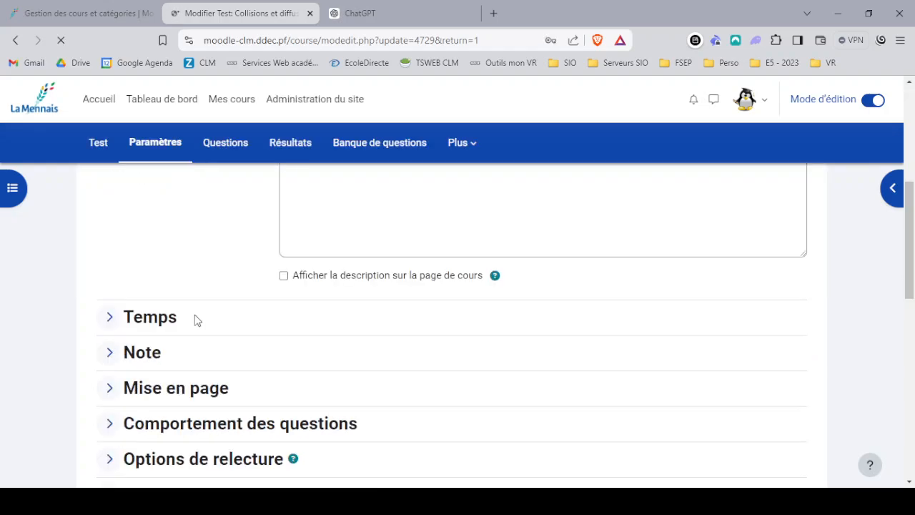
pyautogui.click(109, 353)
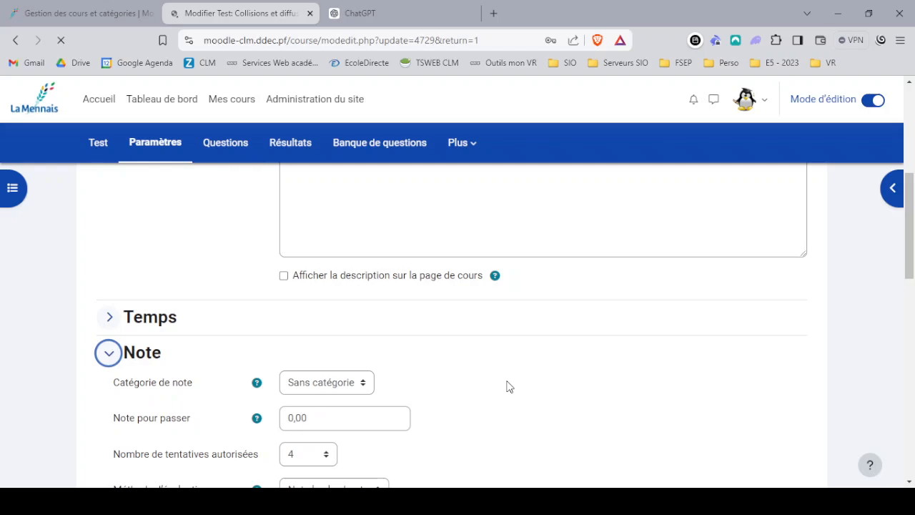
pyautogui.scroll(-2, 509, 387)
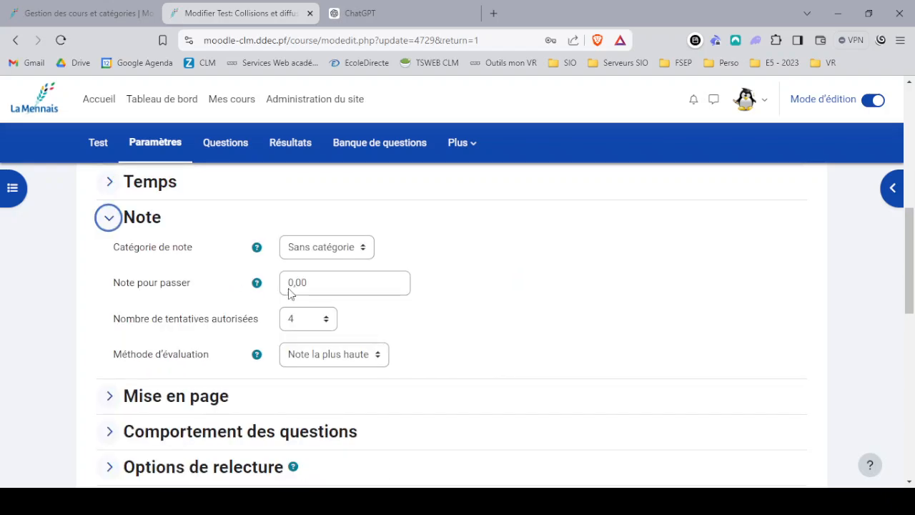
pyautogui.moveTo(294, 283); pyautogui.dragTo(289, 283)
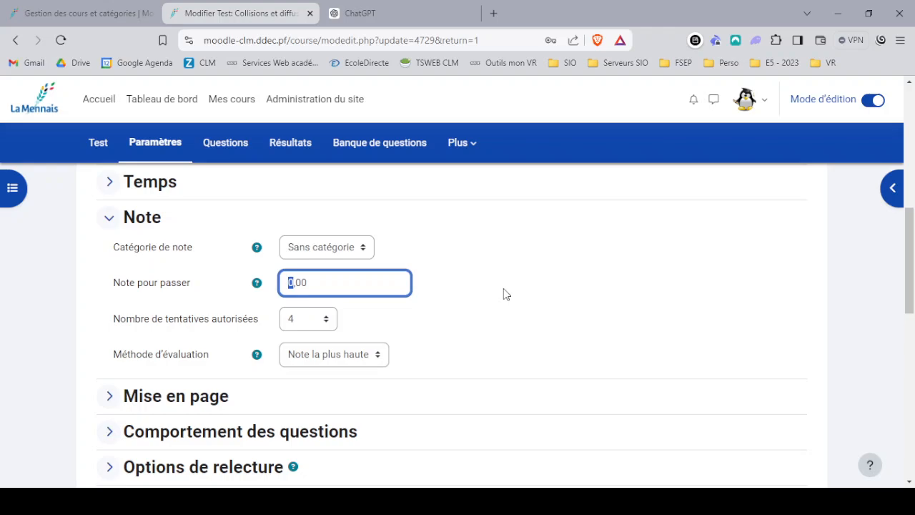
pyautogui.write('16')
pyautogui.write('50')
pyautogui.click(465, 346)
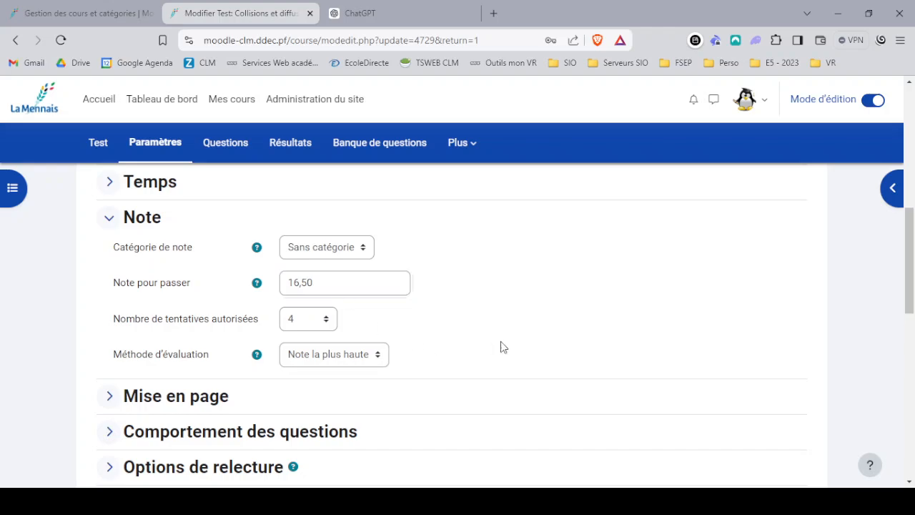
pyautogui.scroll(-10, 576, 323)
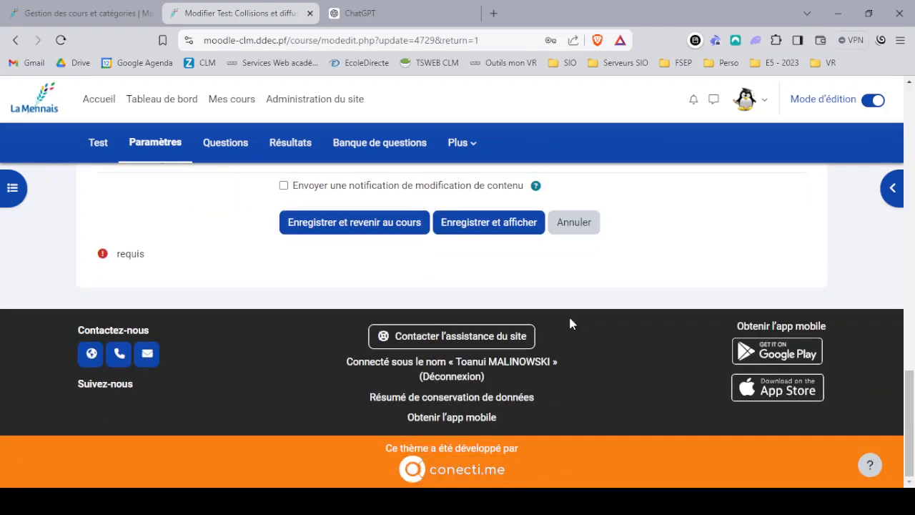
pyautogui.scroll(1, 572, 323)
pyautogui.click(364, 290)
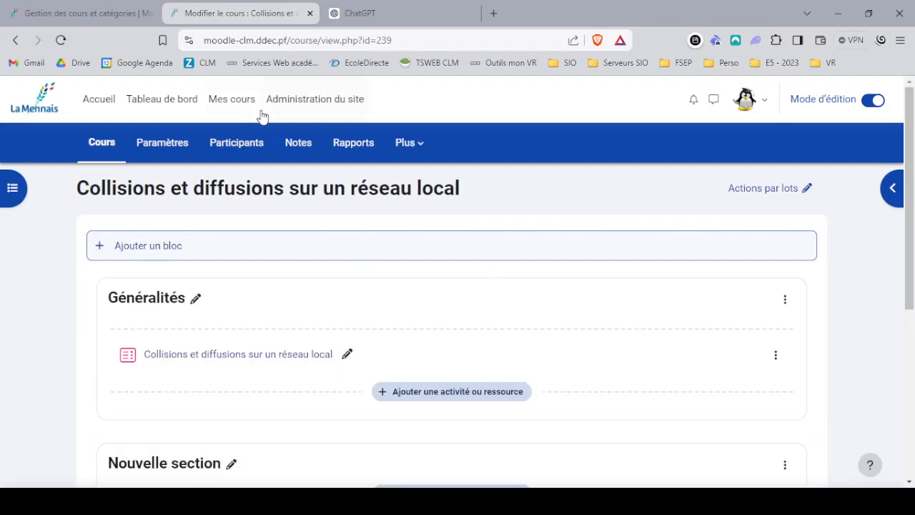
# Reopen the course "Collisions et diffusions sur un réseau local" from the Mes cours overview.
pyautogui.click(233, 105)
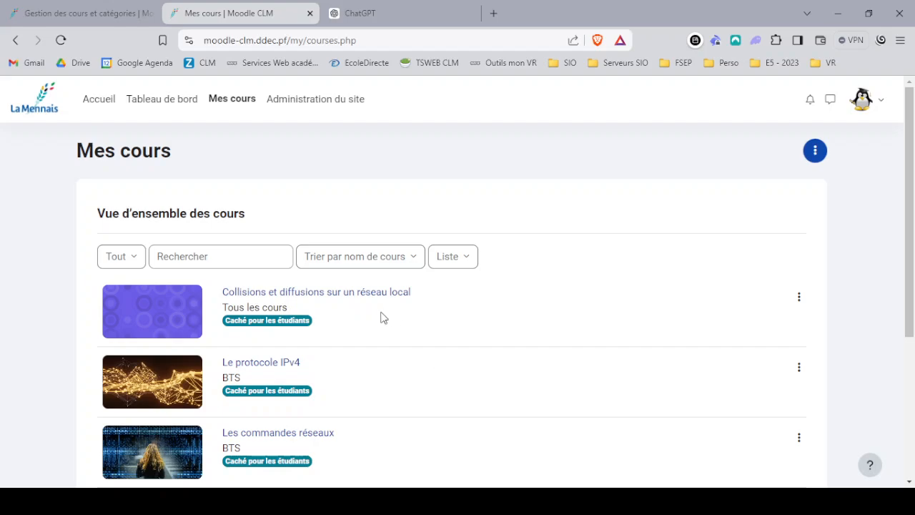
pyautogui.click(266, 295)
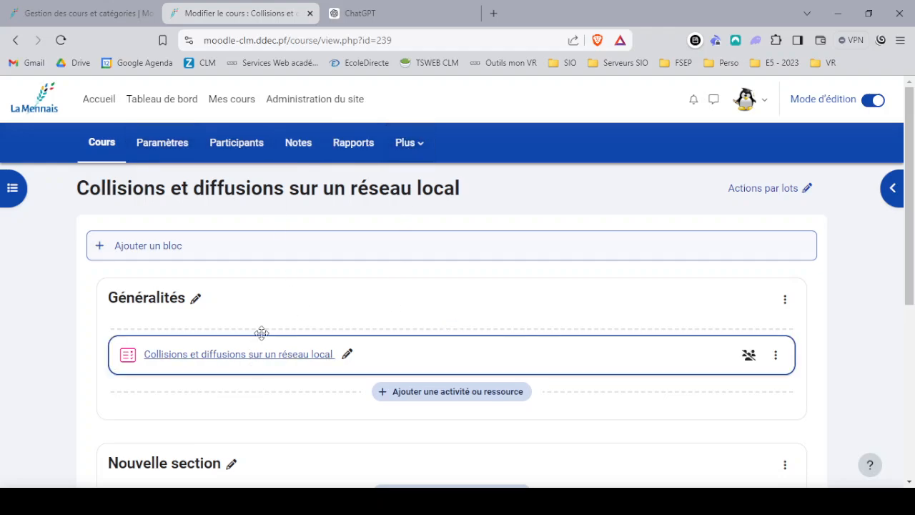
pyautogui.click(102, 144)
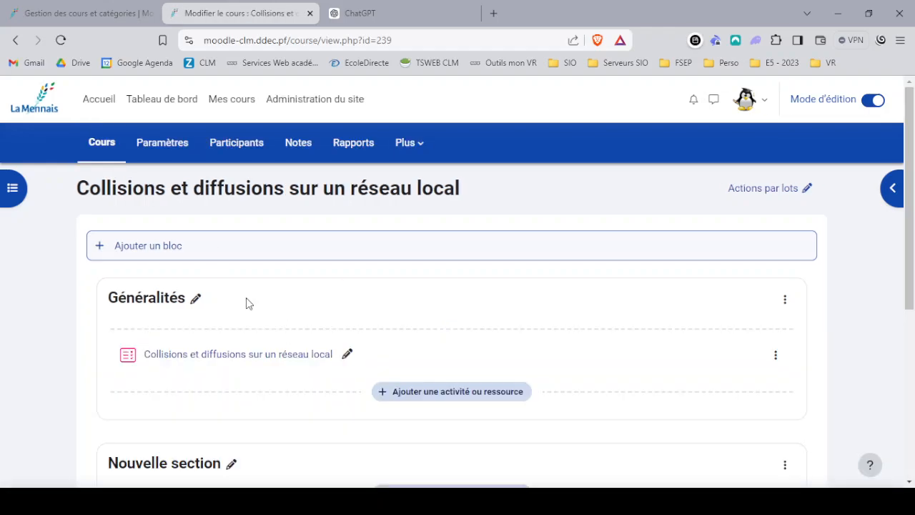
pyautogui.click(222, 100)
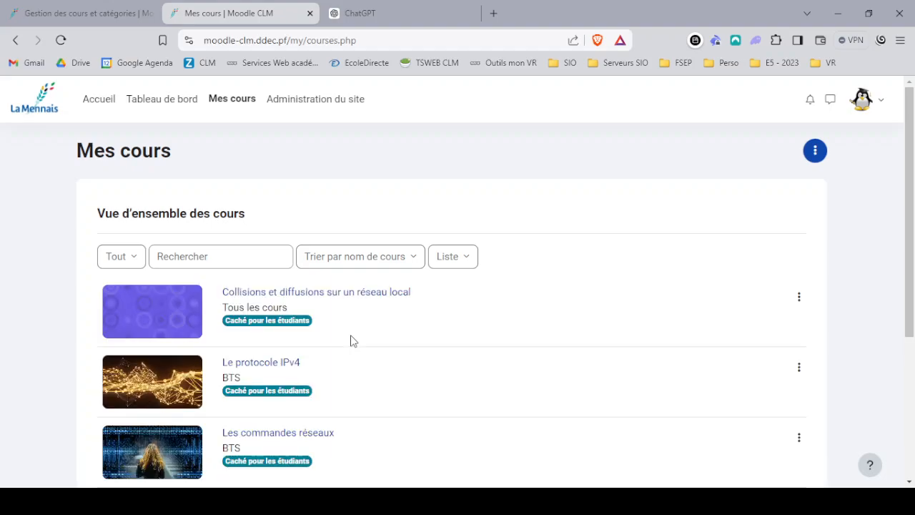
pyautogui.click(143, 304)
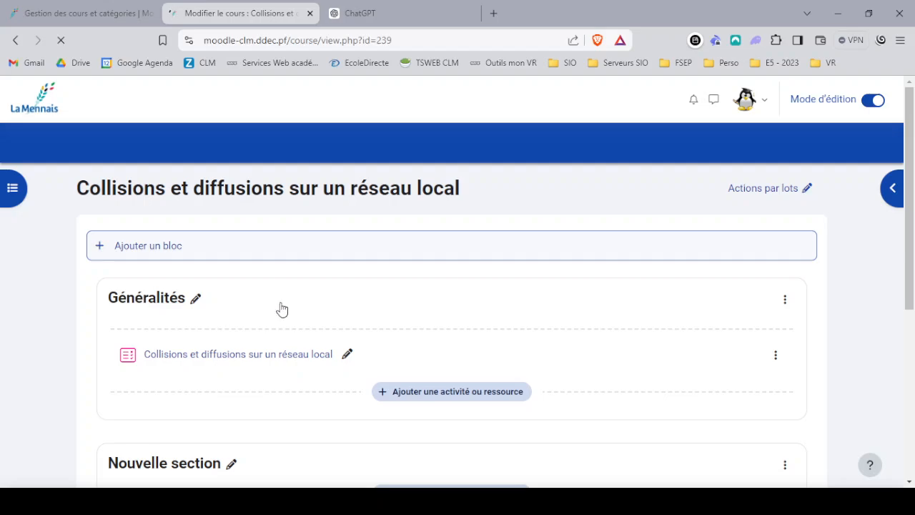
# Open the test "Collisions et diffusions sur un réseau local" in the Généralités section and start a preview attempt.
pyautogui.click(279, 364)
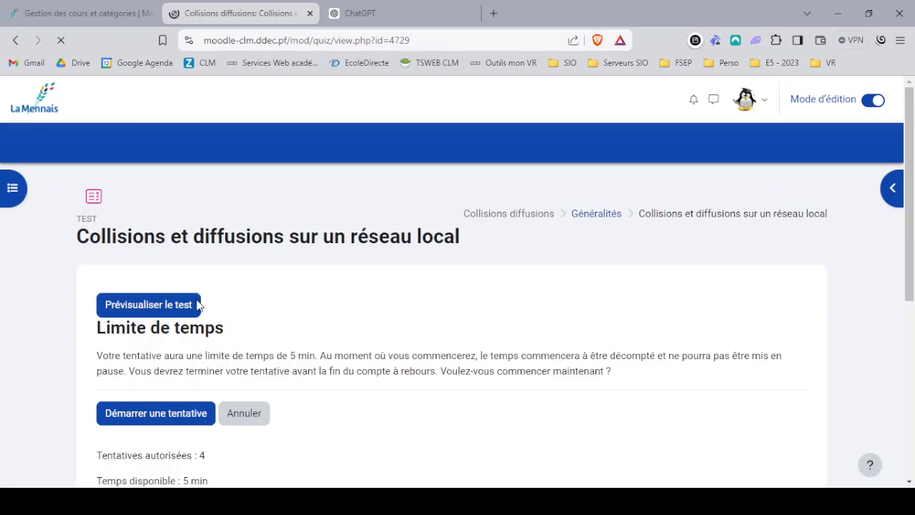
pyautogui.click(150, 307)
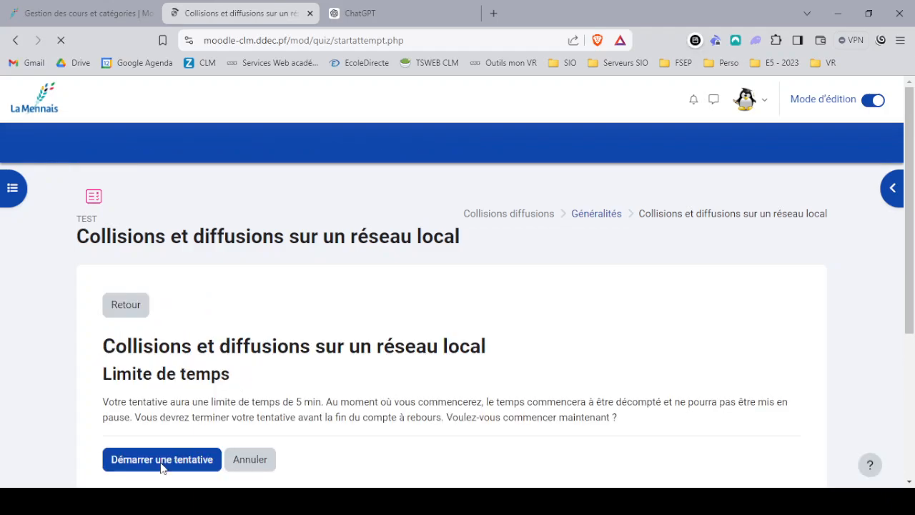
pyautogui.click(162, 461)
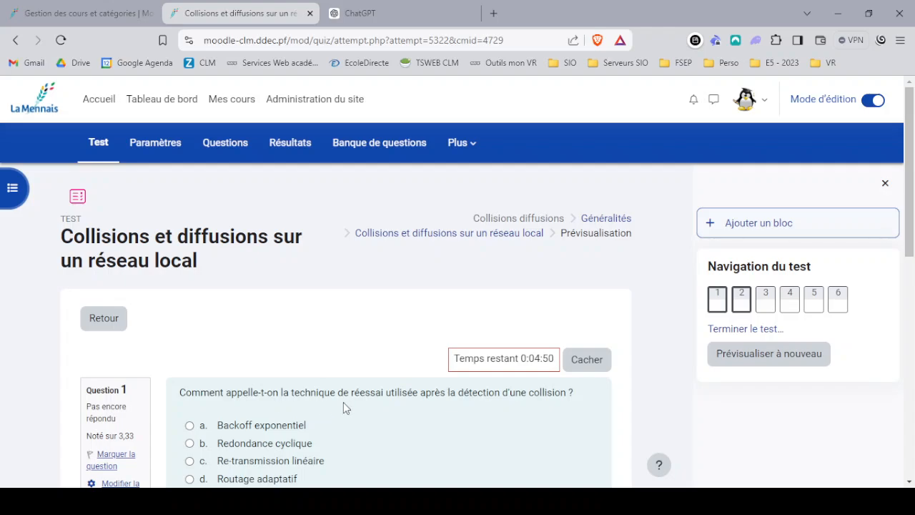
# Answer question 1 with "Re-transmission linéaire" and question 2 with the option about two devices sending data simultaneously, then go to the following page.
pyautogui.scroll(-2, 344, 406)
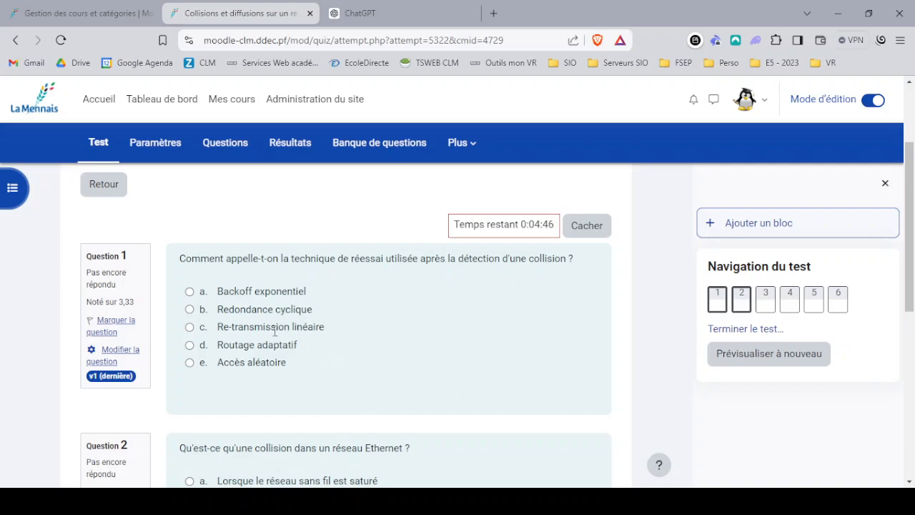
pyautogui.click(190, 327)
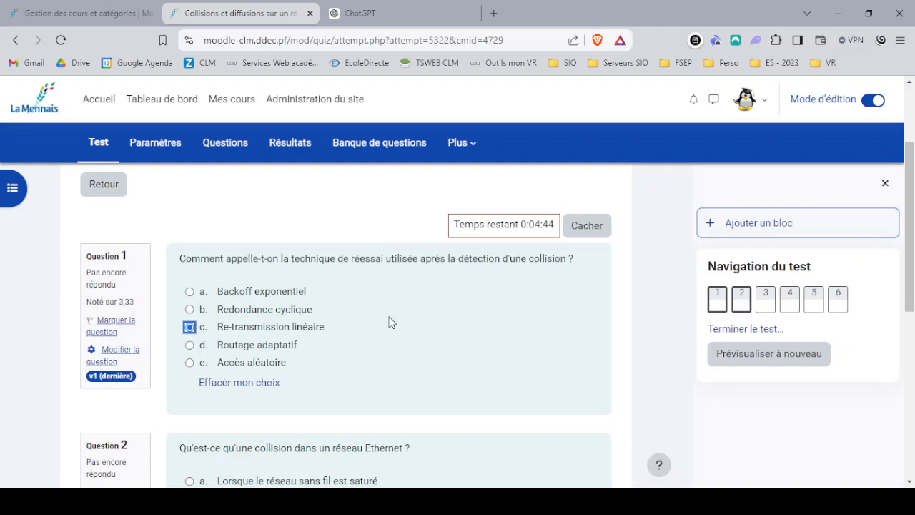
pyautogui.scroll(-3, 390, 320)
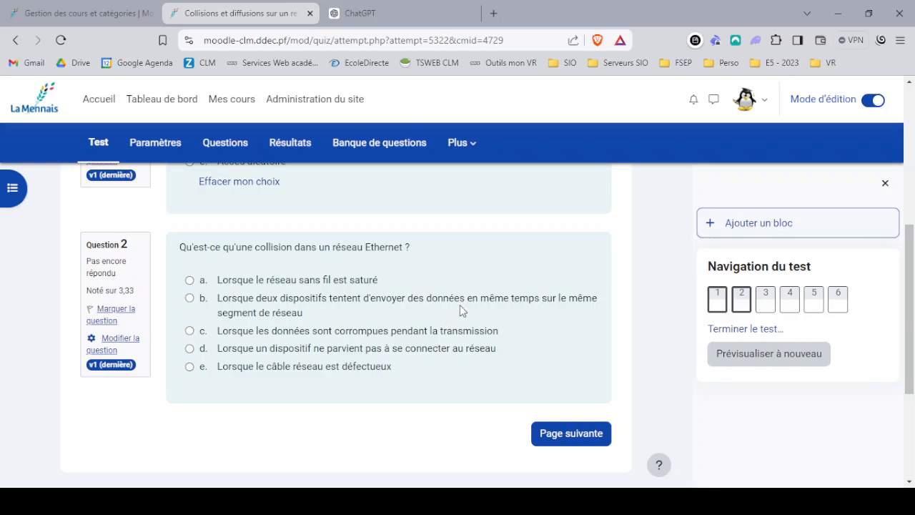
pyautogui.click(189, 298)
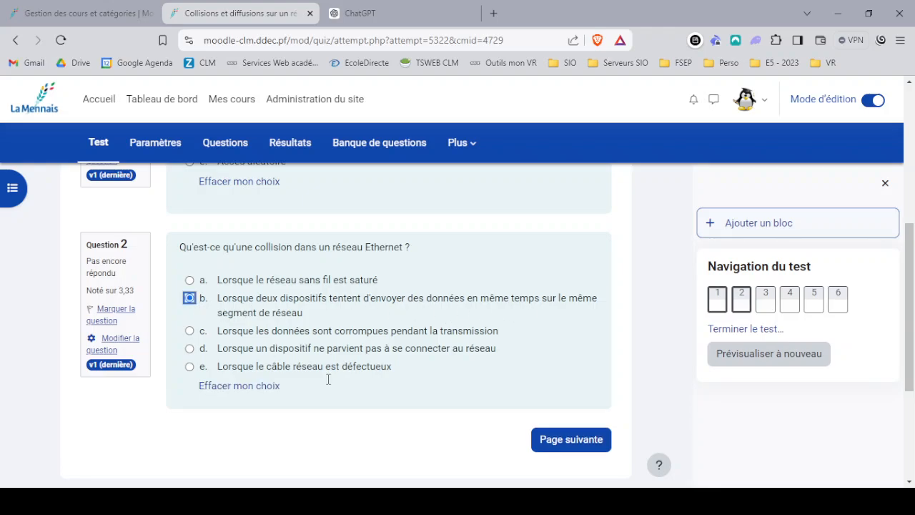
pyautogui.click(572, 444)
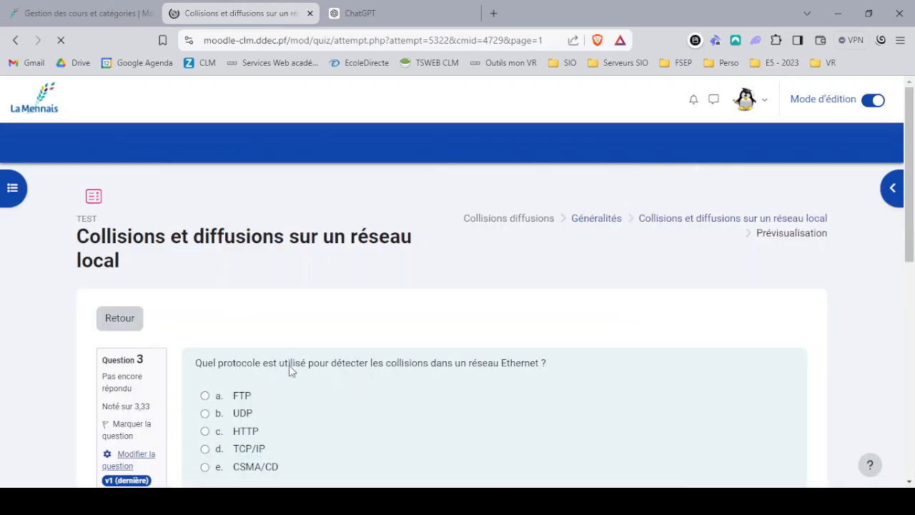
# Answer question 3 with "CSMA/CD" and question 4 with "La trame est corrompue et doit être retransmise", then go to the following page.
pyautogui.scroll(-3, 442, 400)
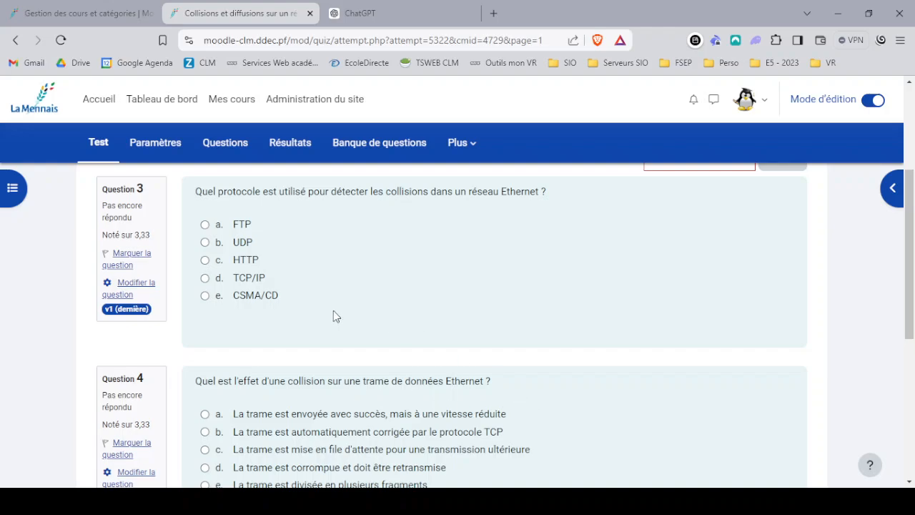
pyautogui.click(218, 297)
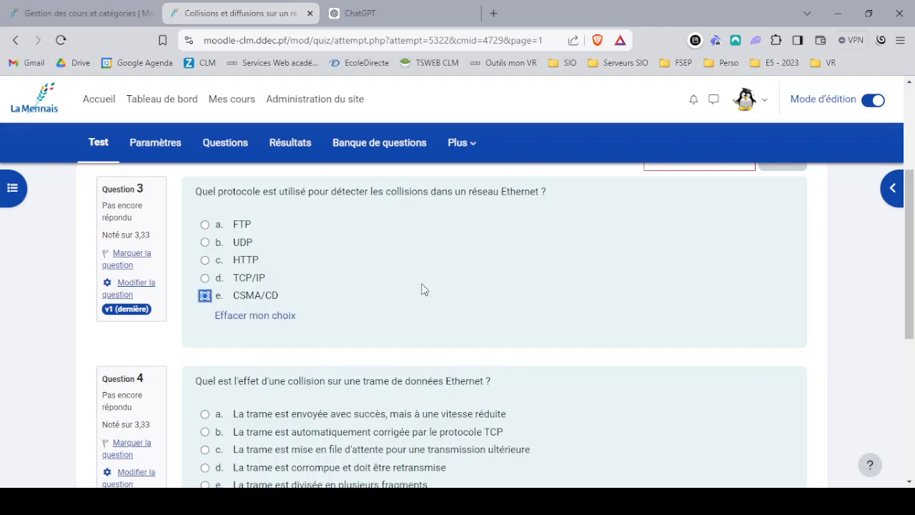
pyautogui.scroll(-3, 422, 289)
pyautogui.scroll(1, 437, 297)
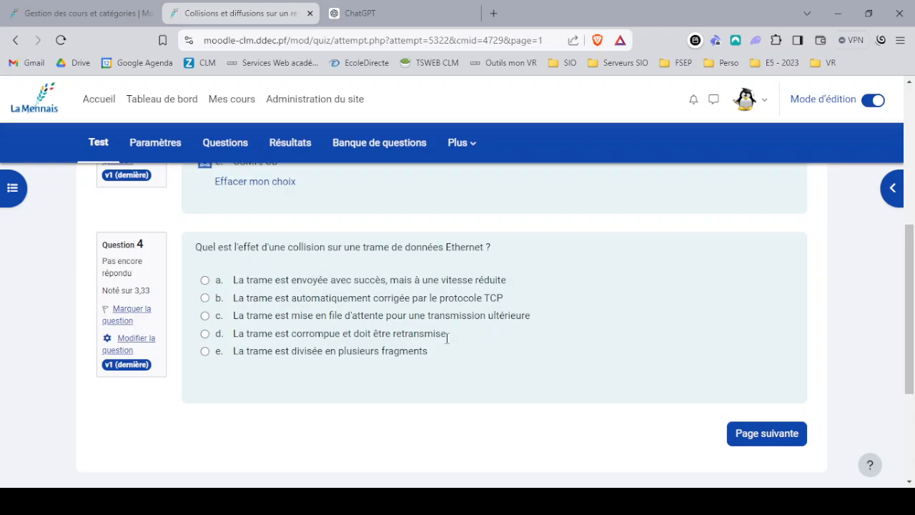
pyautogui.click(204, 333)
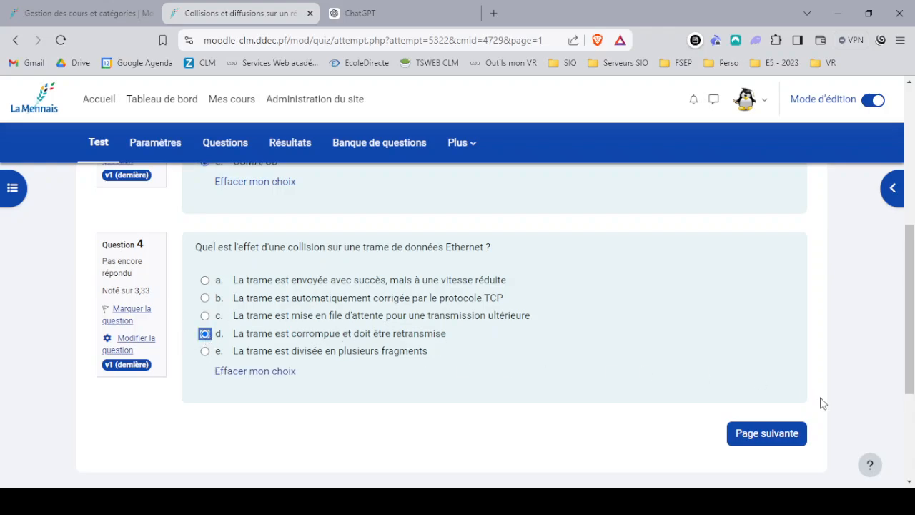
pyautogui.click(772, 435)
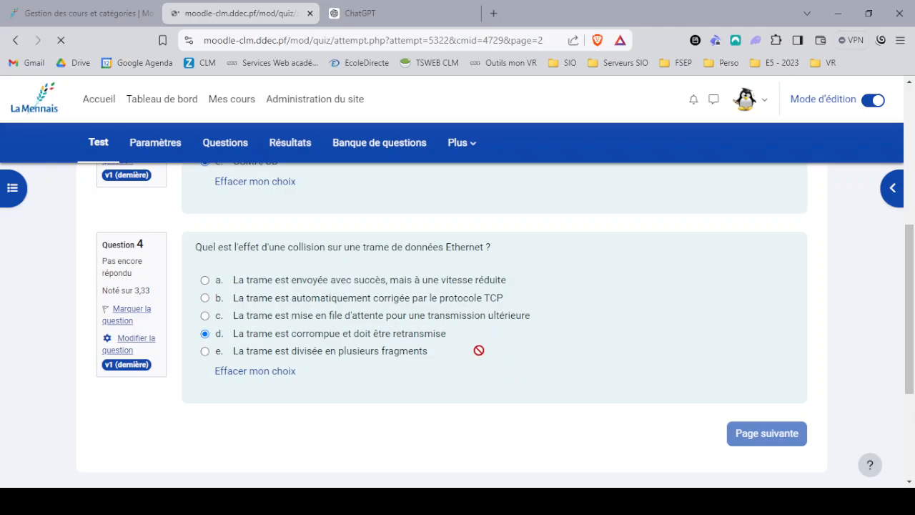
# Answer question 5 with the commutation tables option and question 6 with "Carrier Sense Multiple Access with Collision Detection", then finish the test.
pyautogui.scroll(-2, 436, 336)
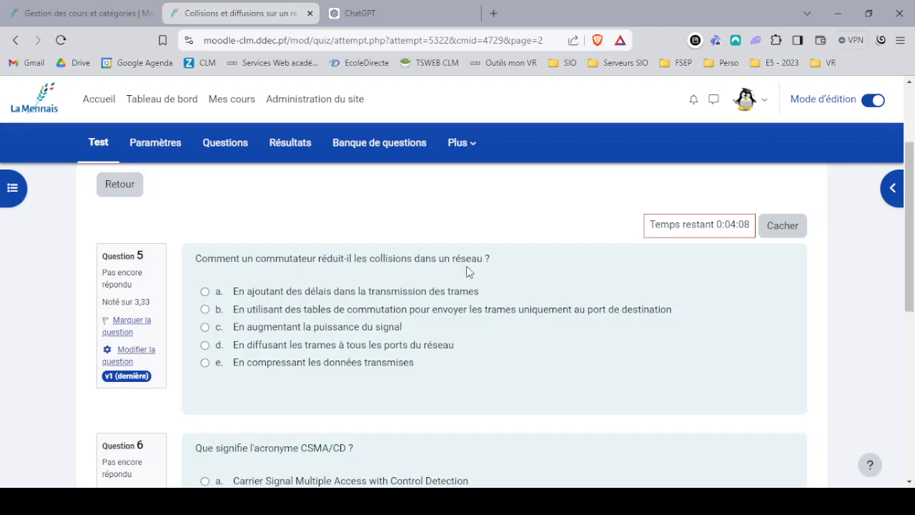
pyautogui.scroll(-2, 540, 382)
pyautogui.scroll(1, 558, 357)
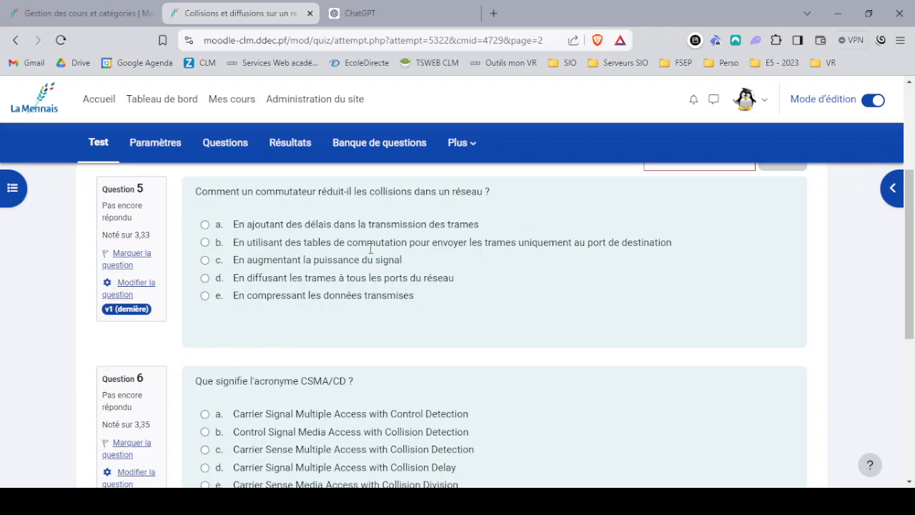
pyautogui.click(205, 243)
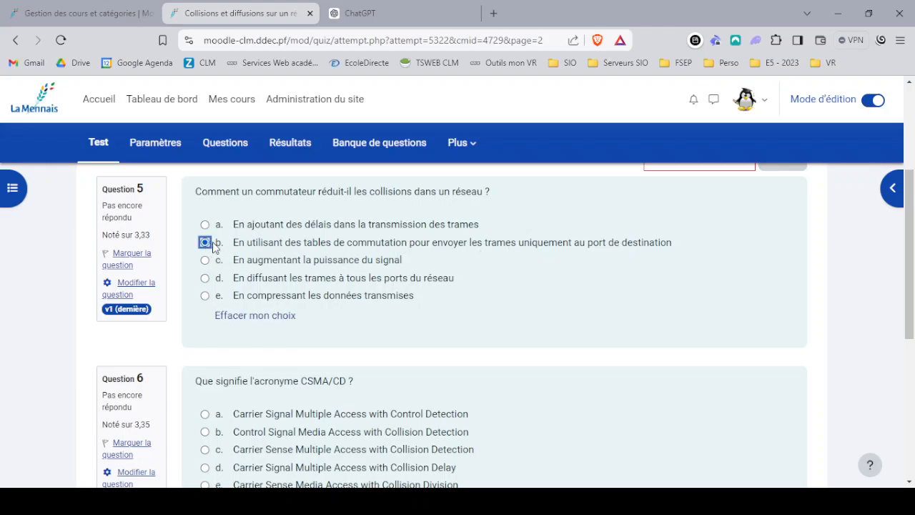
pyautogui.scroll(-2, 201, 250)
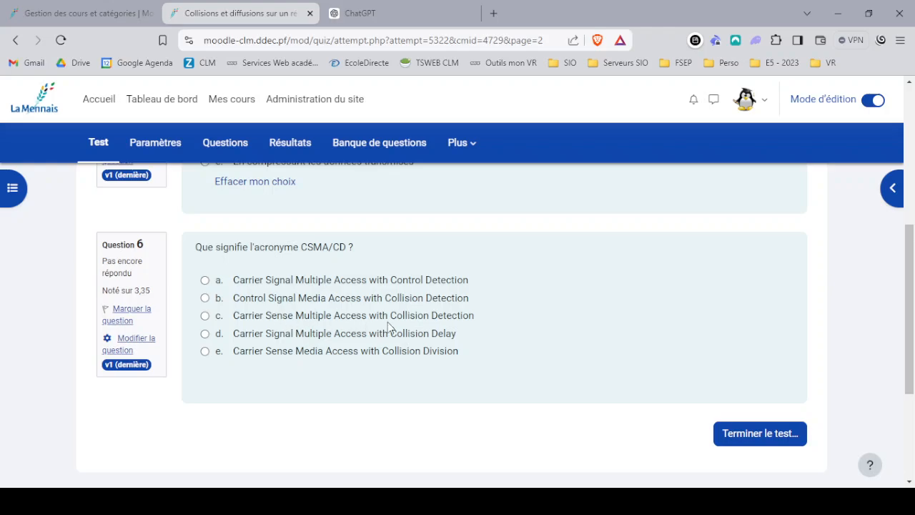
pyautogui.click(205, 316)
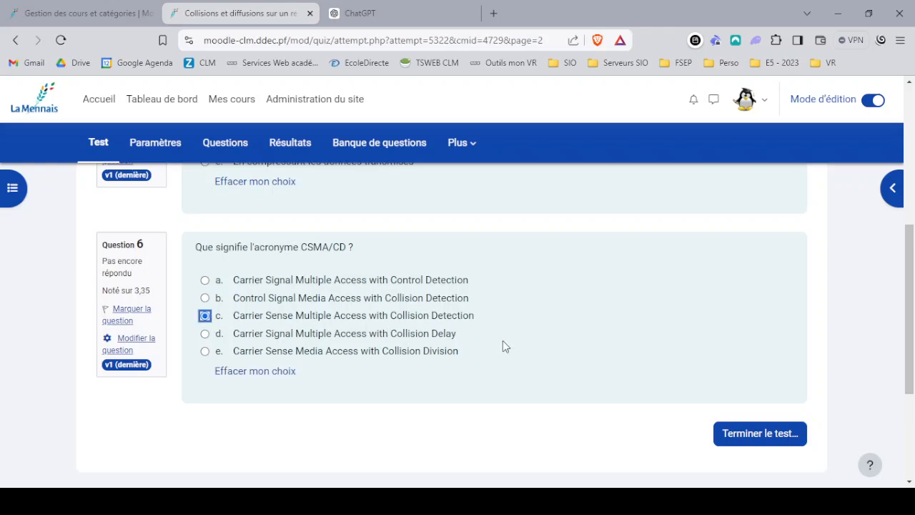
pyautogui.click(764, 439)
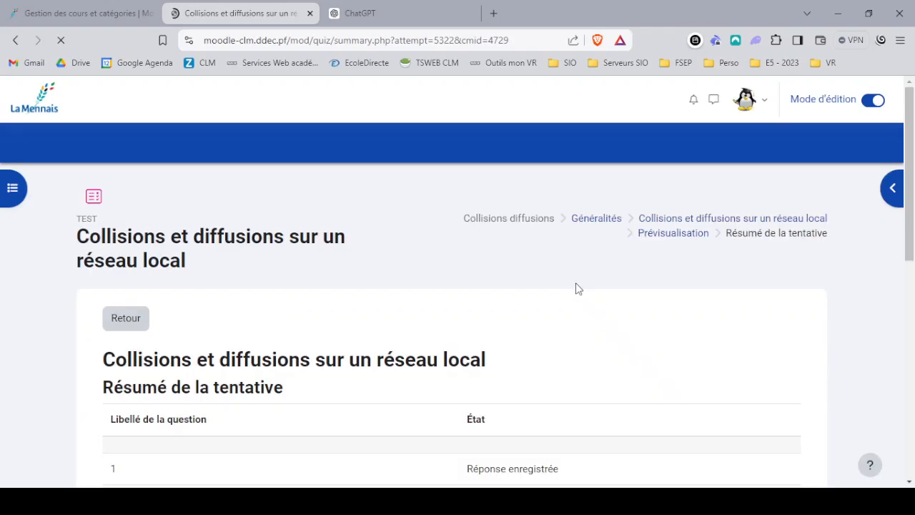
# Check the saved state of the answers in the attempt summary, then submit all answers and confirm finishing the attempt.
pyautogui.scroll(-5, 402, 300)
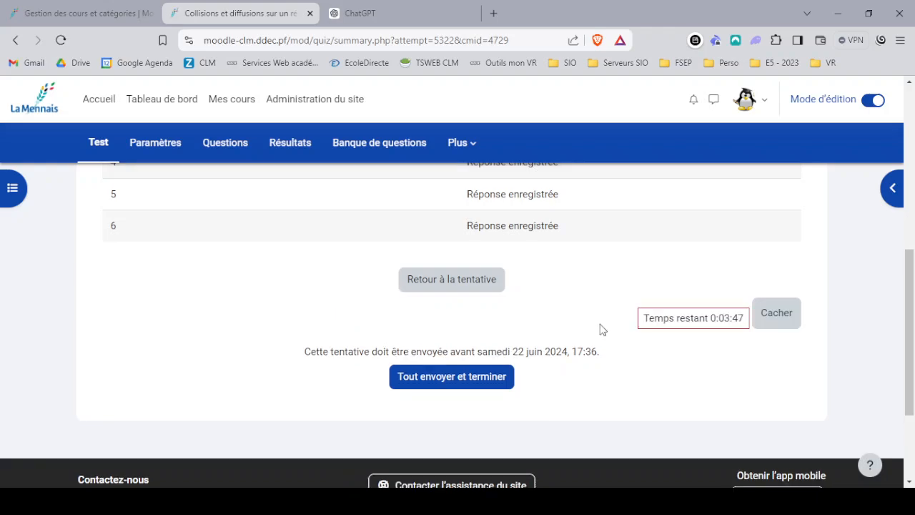
pyautogui.scroll(3, 408, 257)
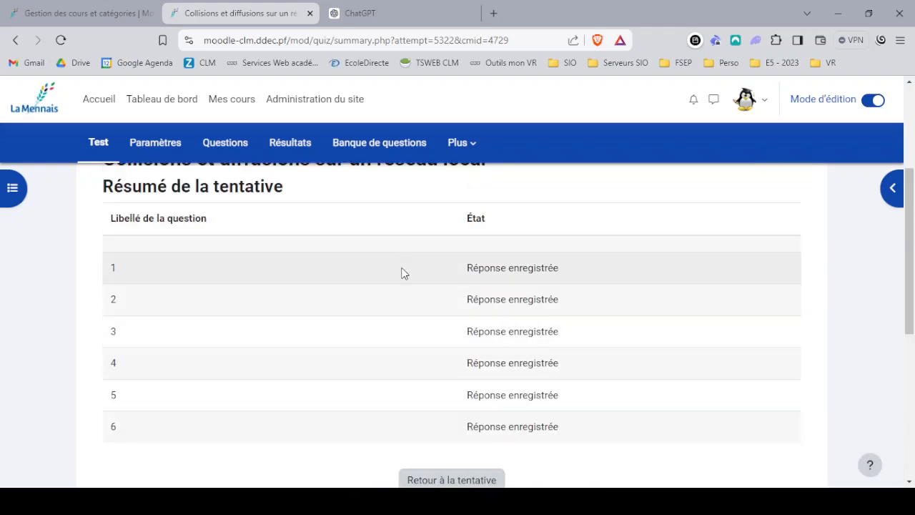
pyautogui.scroll(-2, 422, 283)
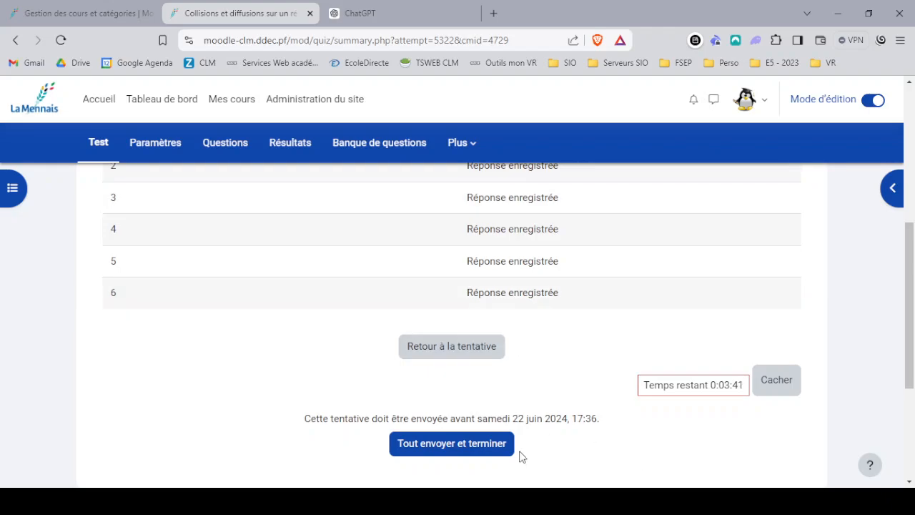
pyautogui.click(462, 447)
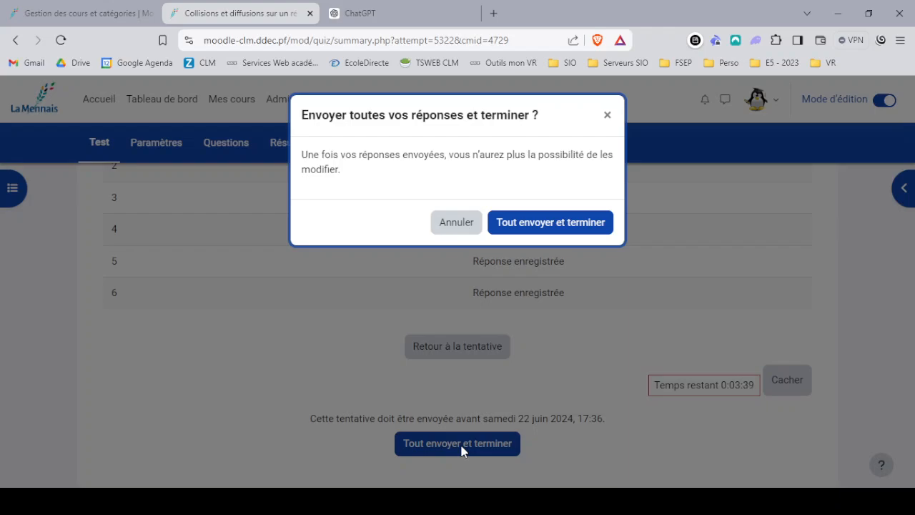
pyautogui.click(549, 228)
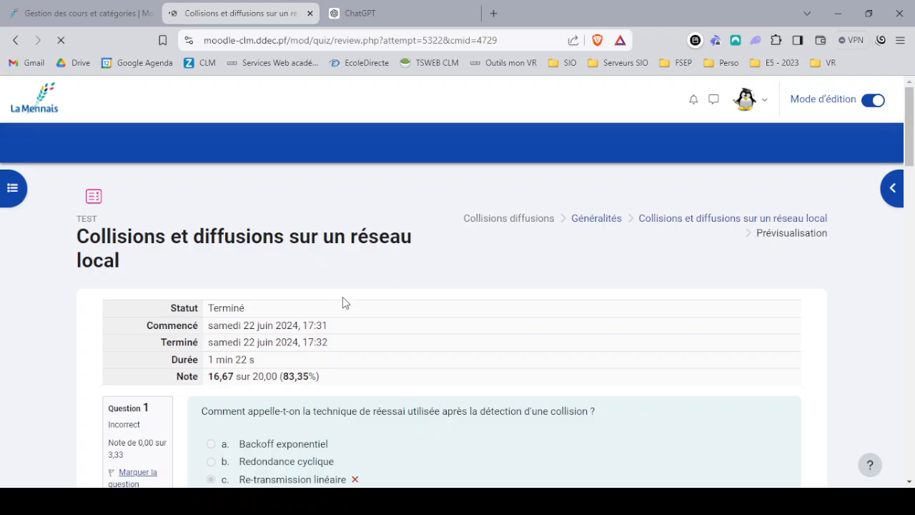
# Review the submitted attempt's grade and the marking and correct answer of each of the six questions.
pyautogui.scroll(-3, 340, 306)
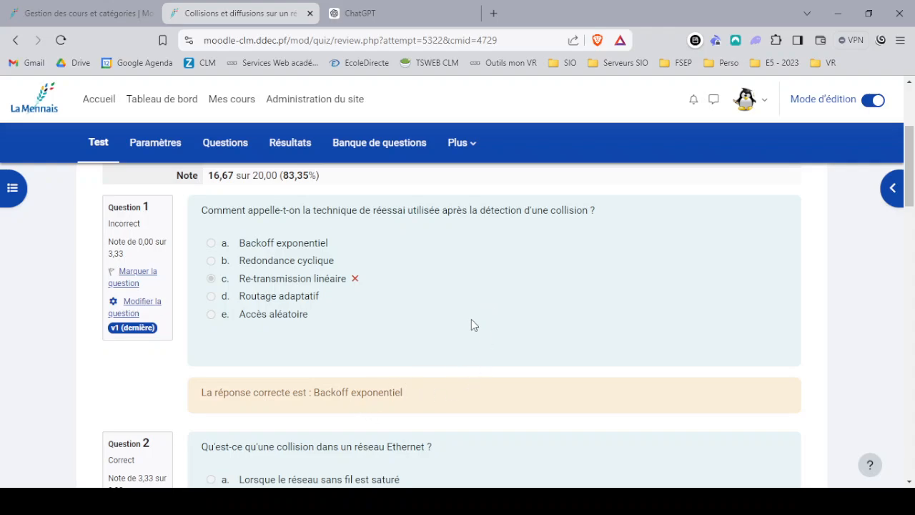
pyautogui.scroll(-4, 466, 308)
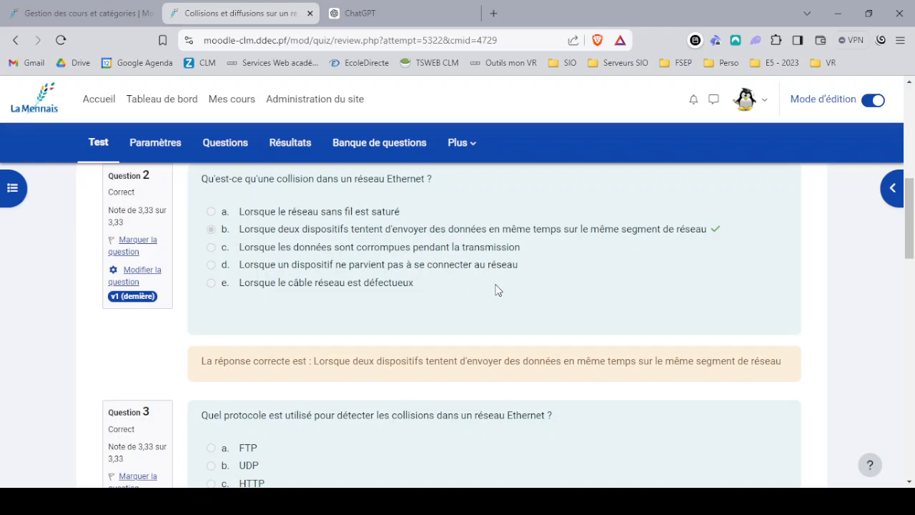
pyautogui.scroll(3, 673, 258)
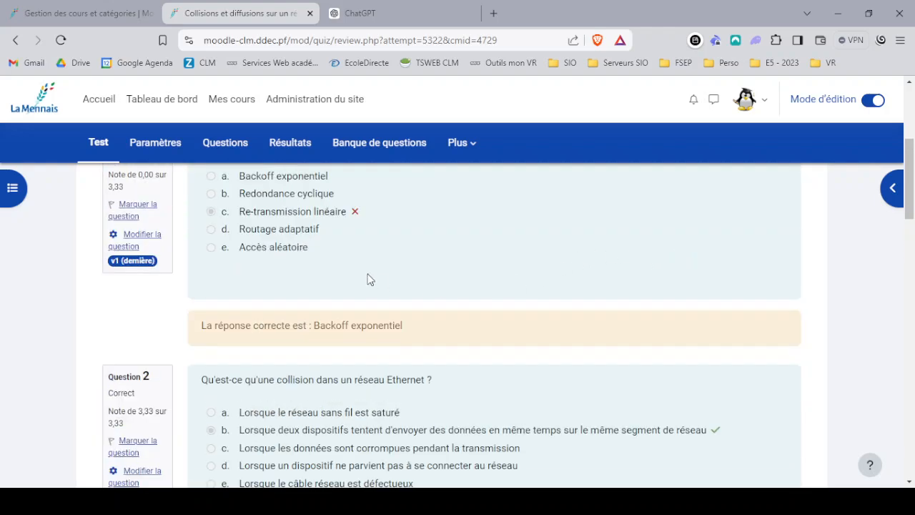
pyautogui.scroll(-4, 568, 387)
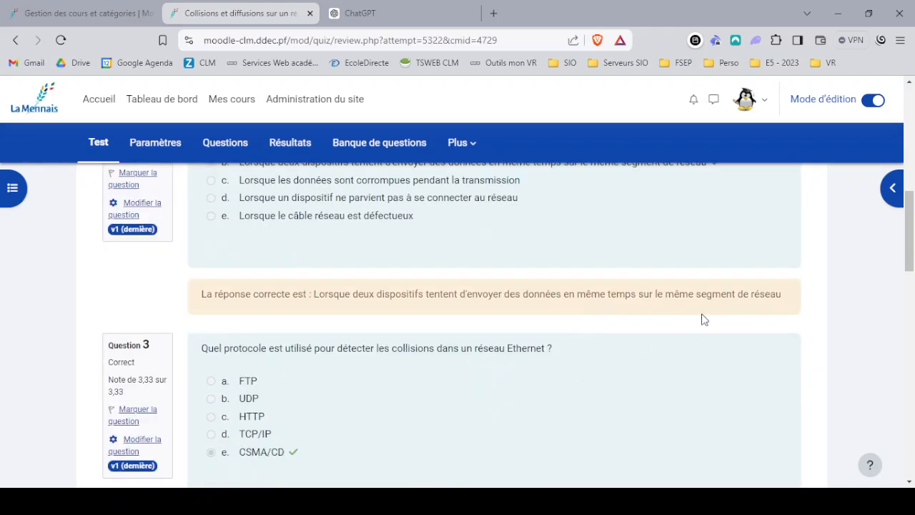
pyautogui.scroll(-2, 511, 276)
pyautogui.scroll(-3, 412, 313)
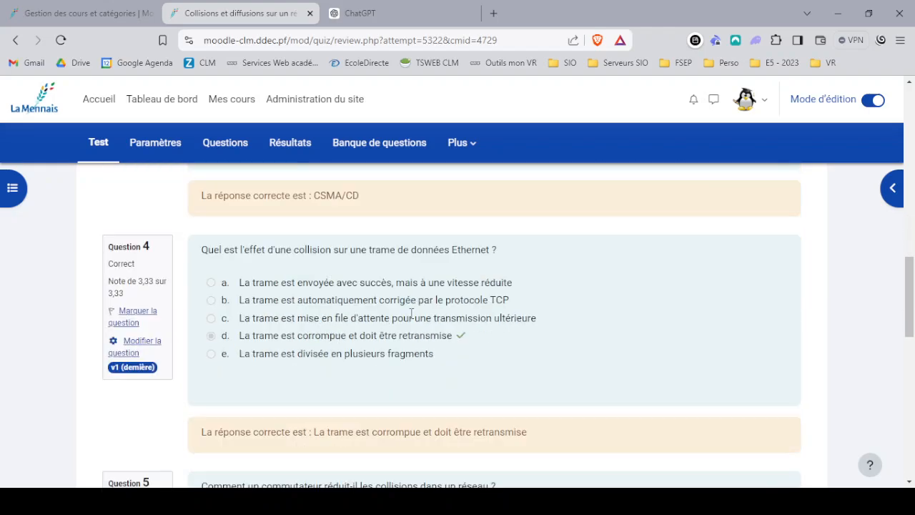
pyautogui.scroll(-3, 479, 331)
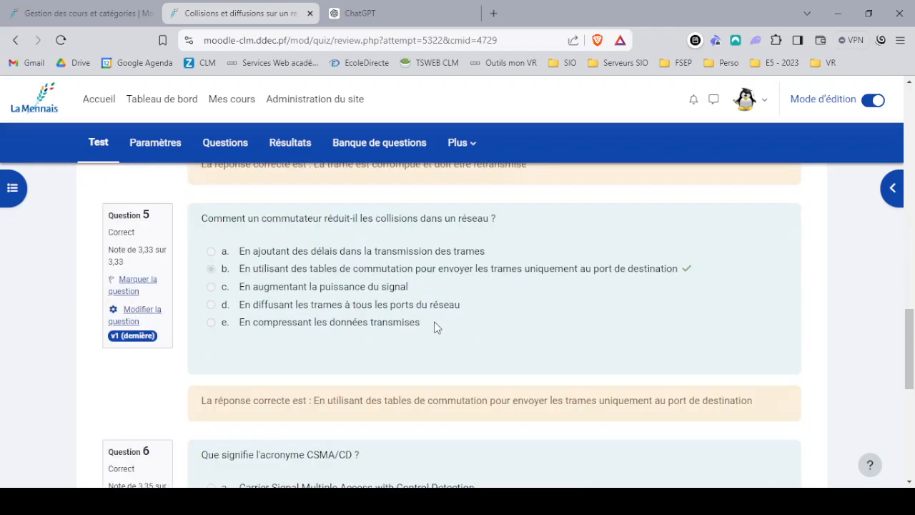
pyautogui.scroll(-3, 437, 326)
pyautogui.scroll(-4, 496, 333)
pyautogui.scroll(8, 462, 316)
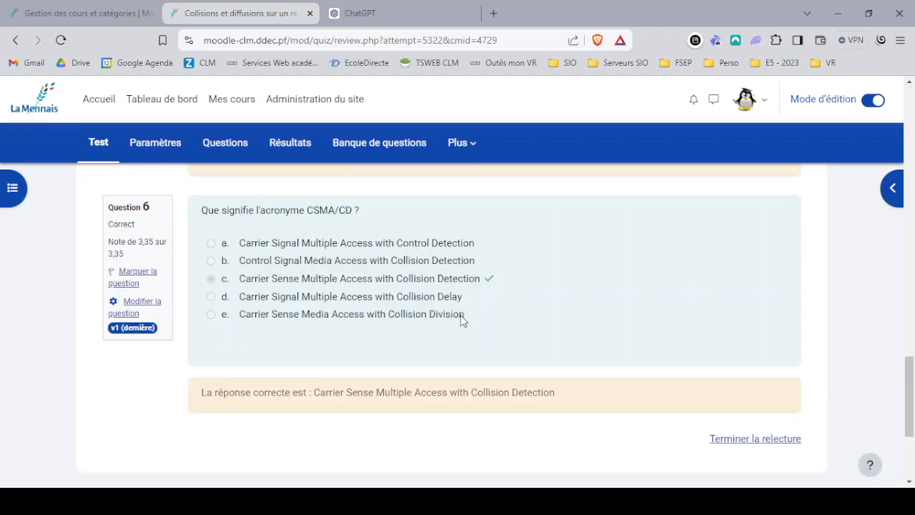
pyautogui.scroll(10, 441, 346)
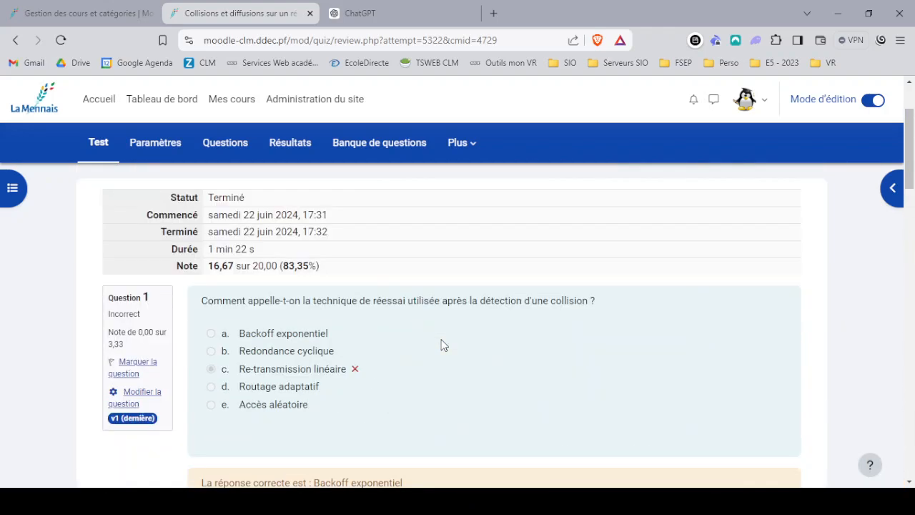
pyautogui.scroll(1, 441, 346)
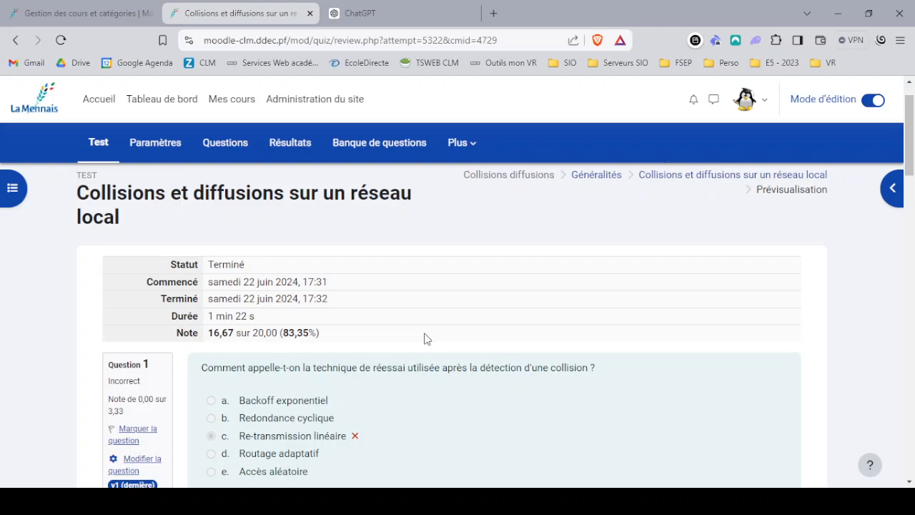
pyautogui.scroll(1, 501, 343)
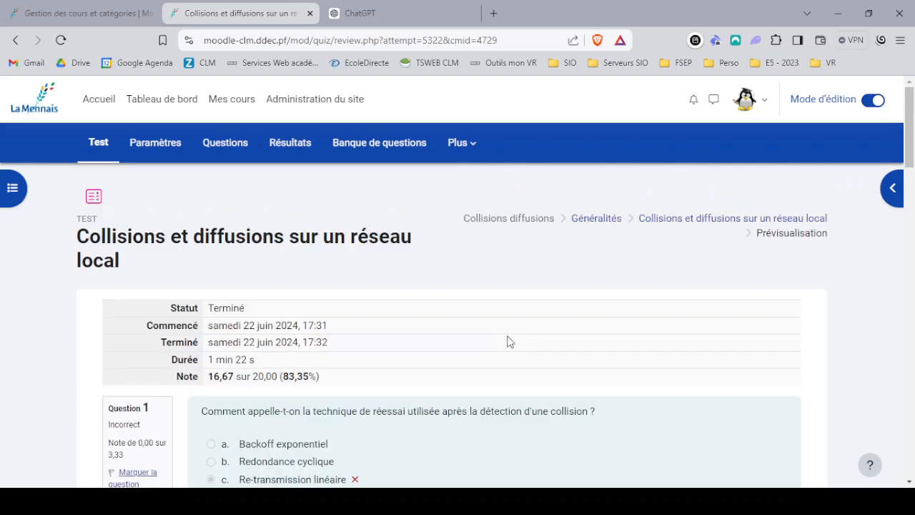